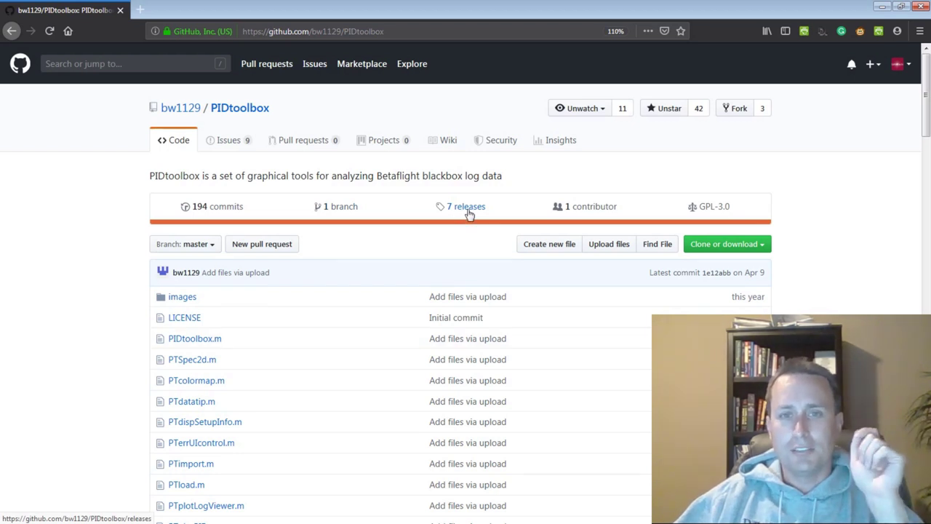
From the '7 releases' page, open the PIDtoolbox_v0.23.zip asset with Windows Explorer.
{"action": "left_click", "coordinate": [469, 211]}
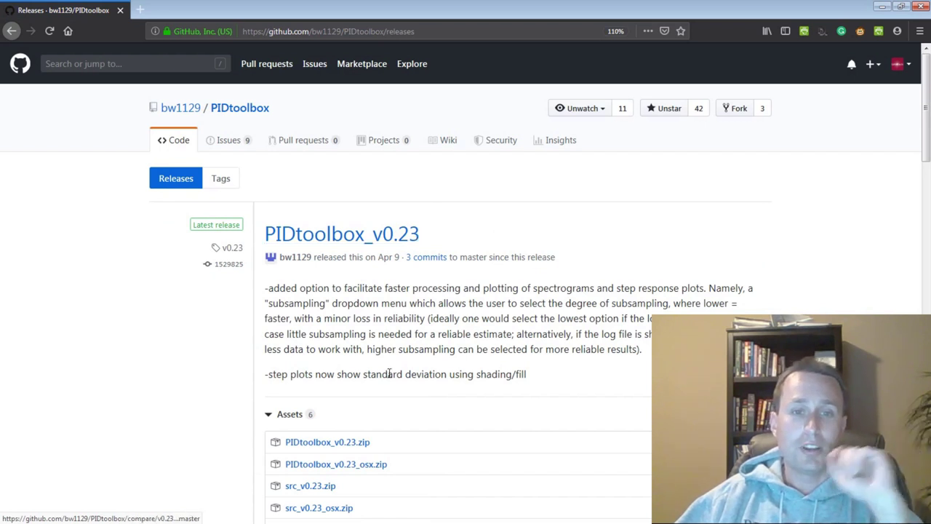
{"action": "scroll", "coordinate": [390, 372], "scroll_direction": "down", "scroll_amount": 1}
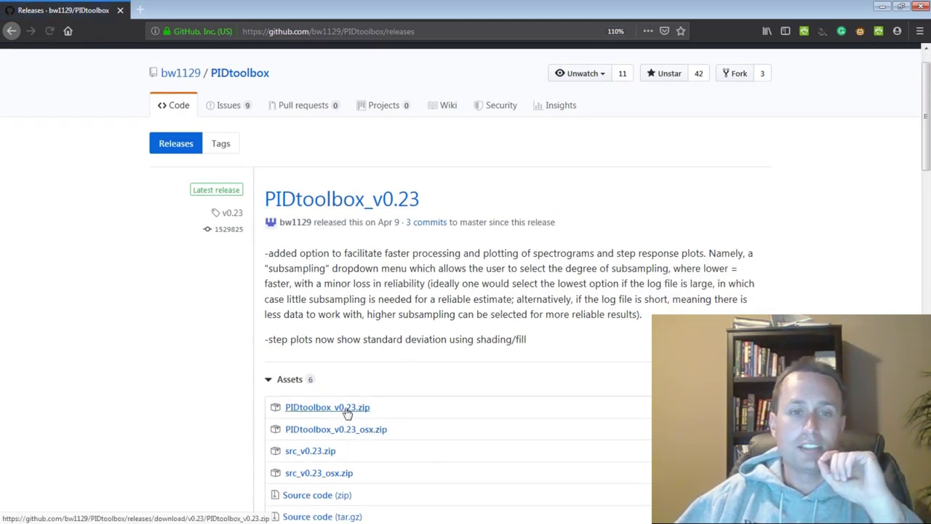
{"action": "left_click", "coordinate": [583, 129]}
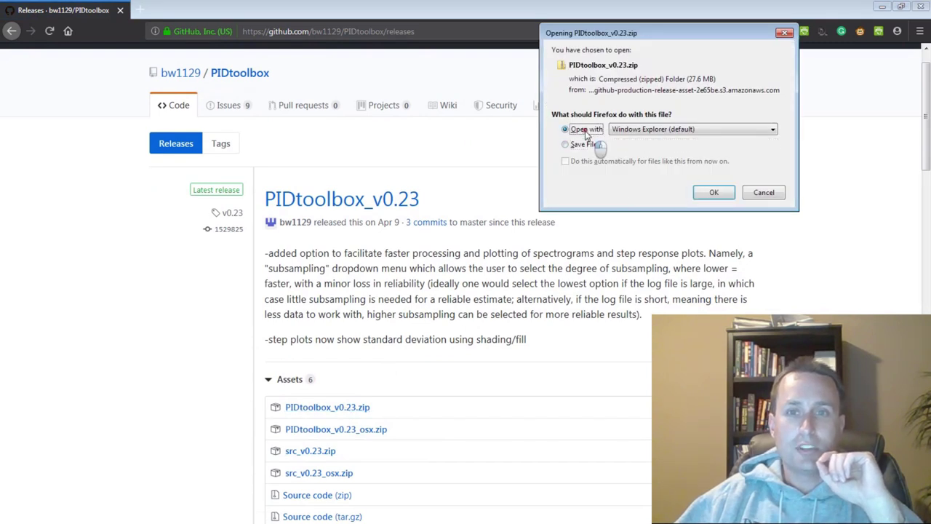
{"action": "left_click", "coordinate": [714, 192]}
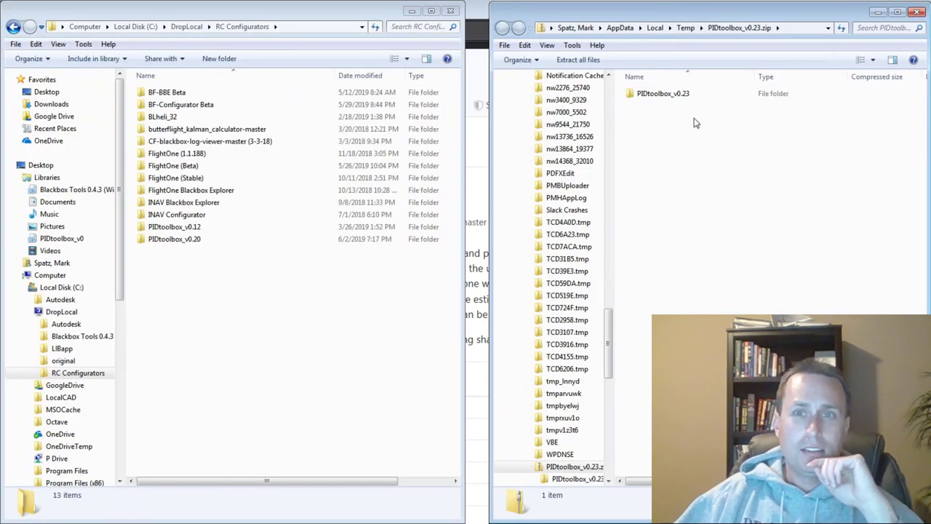
Browse into the zip's PIDtoolbox_v0.23\main folder and select blackbox_decode.exe.
{"action": "double_click", "coordinate": [666, 95]}
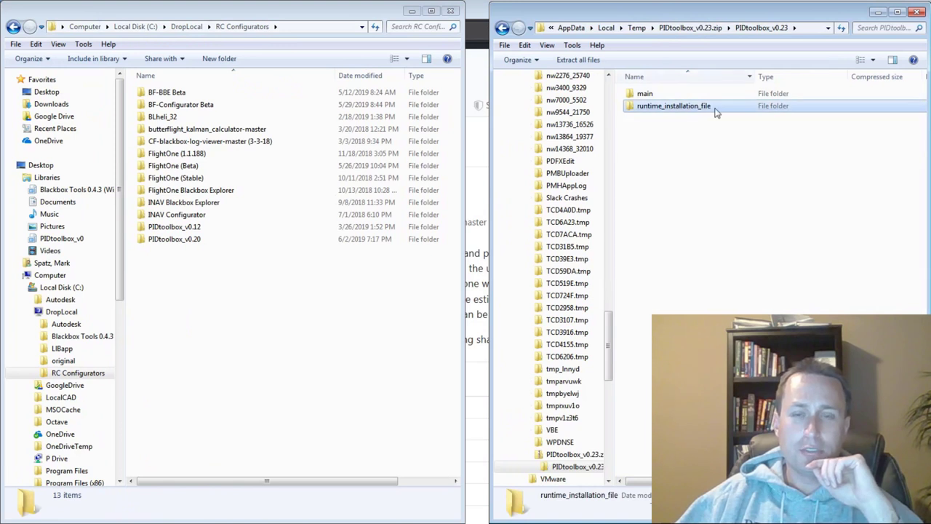
{"action": "double_click", "coordinate": [641, 94]}
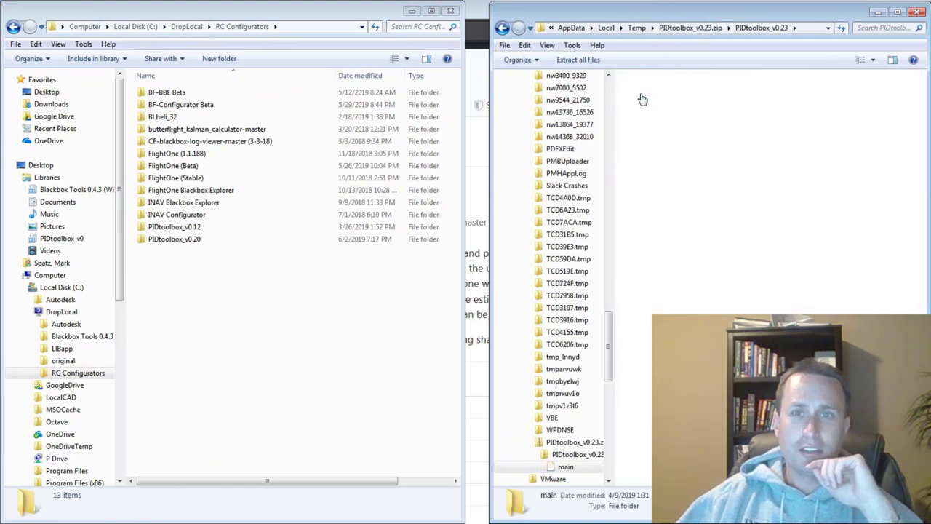
{"action": "left_click", "coordinate": [638, 95]}
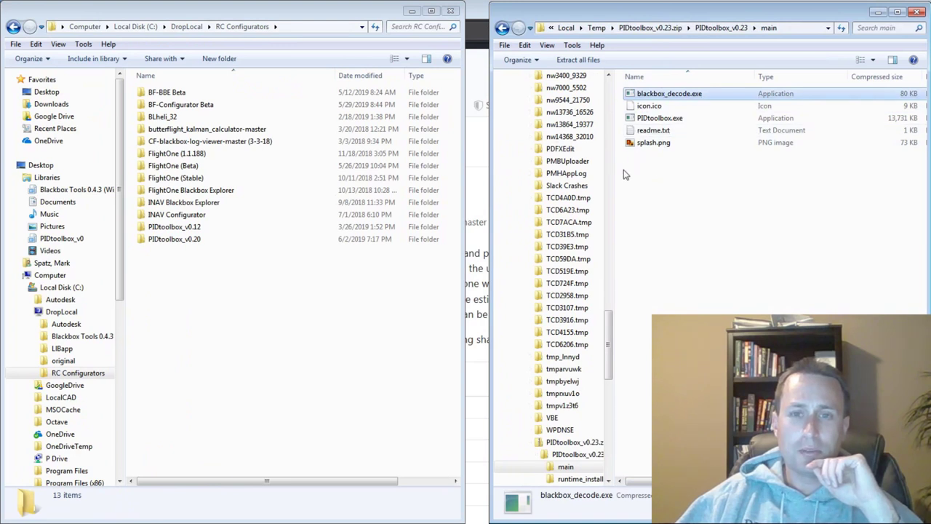
Create a new folder named PIDtoolbox_v0.23 under RC Configurators.
{"action": "right_click", "coordinate": [183, 353]}
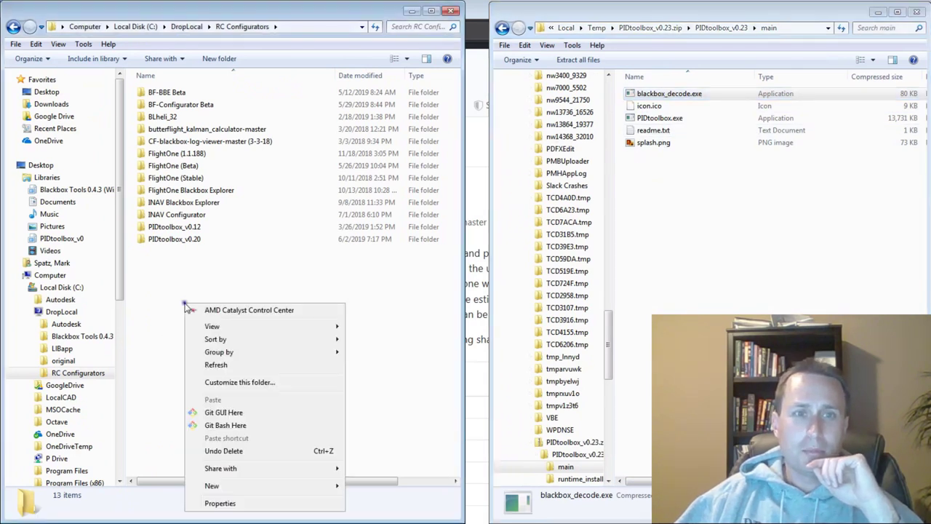
{"action": "mouse_move", "coordinate": [241, 488]}
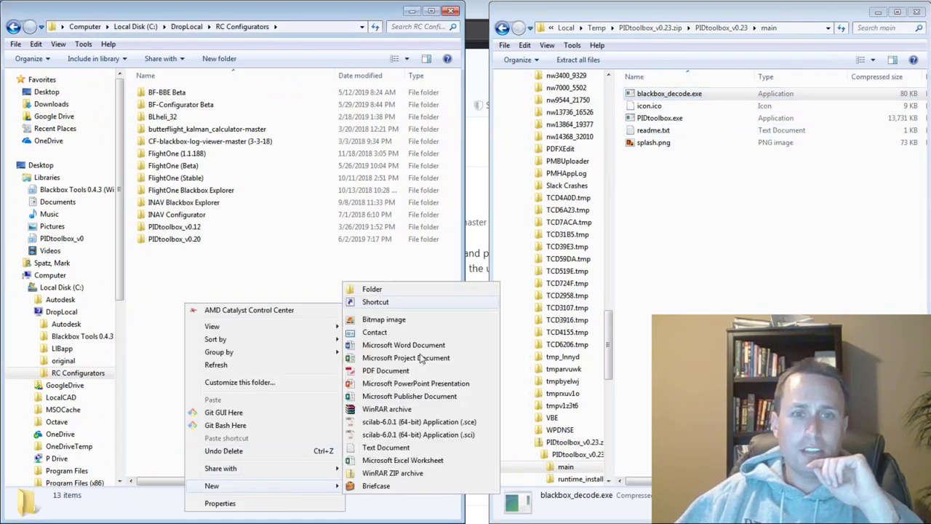
{"action": "left_click", "coordinate": [387, 288]}
{"action": "type", "text": "PI"}
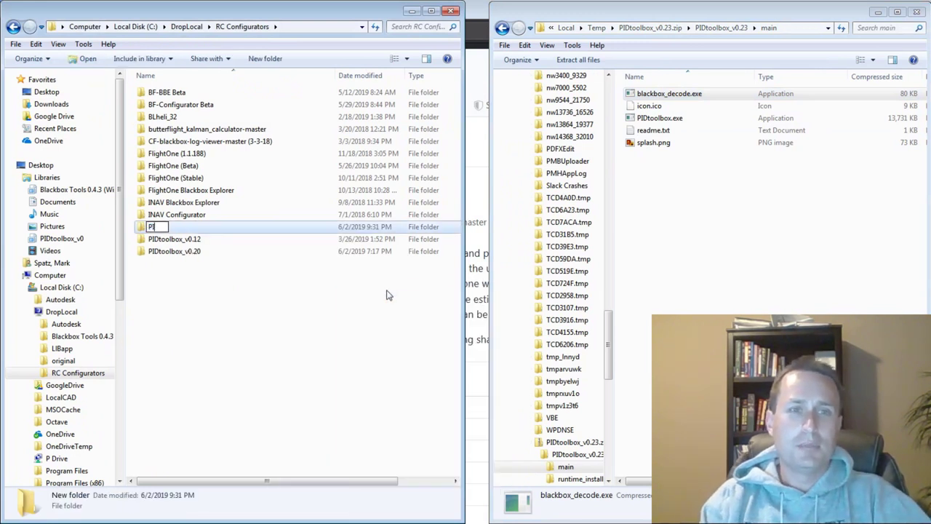
{"action": "type", "text": "Dtool"}
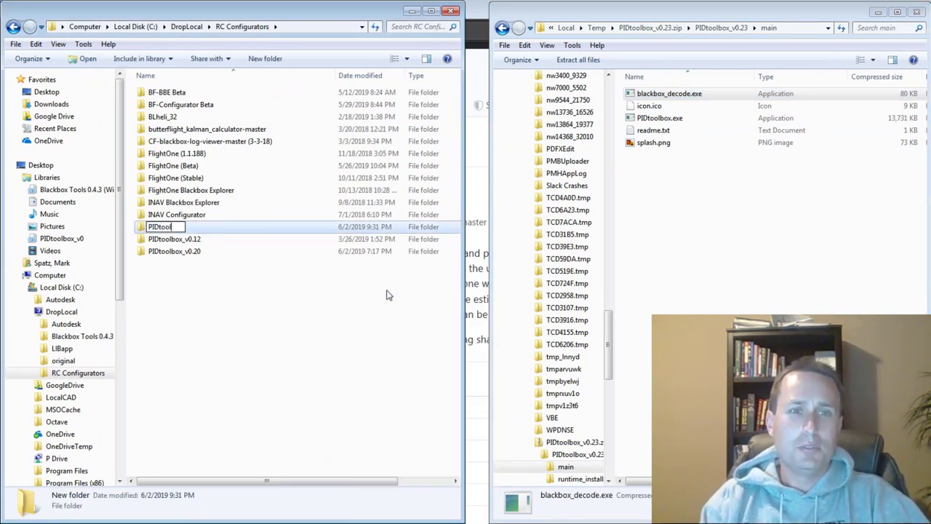
{"action": "type", "text": "box_v0.2"}
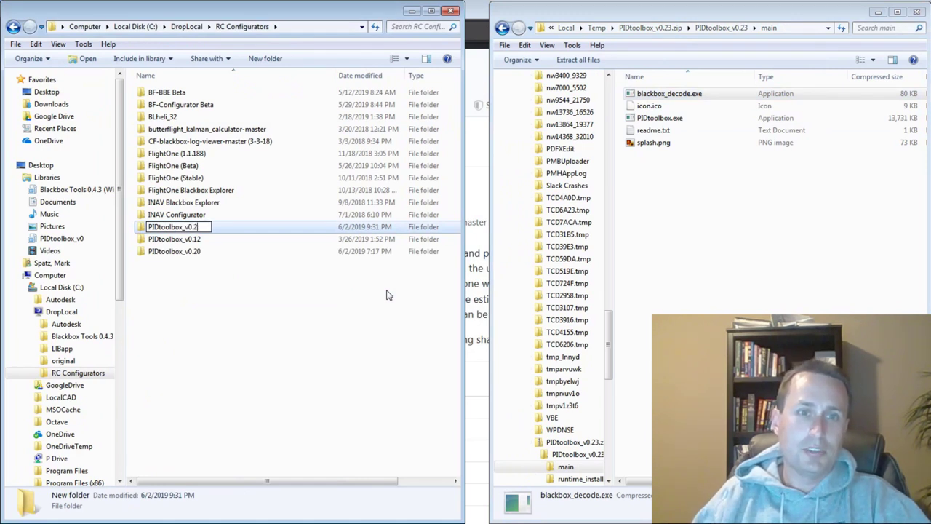
{"action": "type", "text": "3"}
{"action": "key", "text": "Return"}
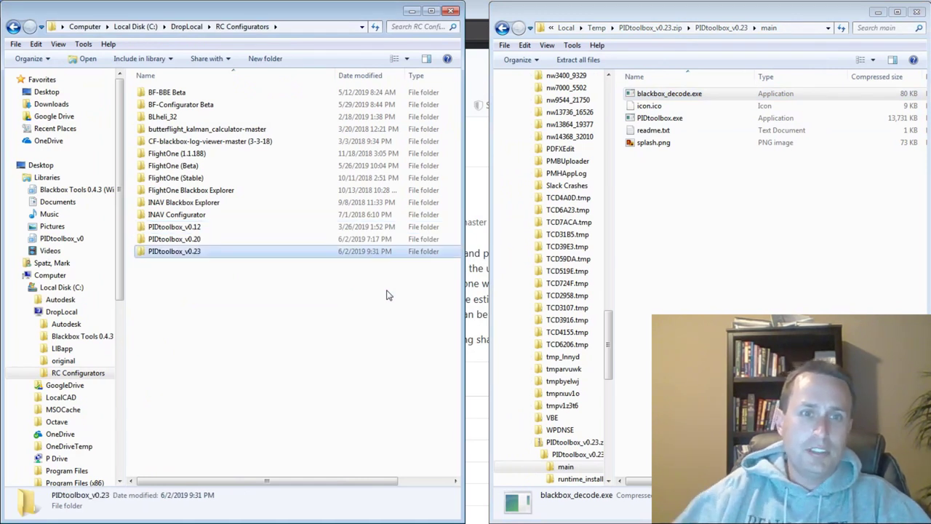
Copy all five files from main into the new PIDtoolbox_v0.23 folder.
{"action": "double_click", "coordinate": [194, 252]}
{"action": "left_click_drag", "start_coordinate": [655, 181], "coordinate": [631, 77]}
{"action": "left_click_drag", "start_coordinate": [652, 110], "coordinate": [310, 257]}
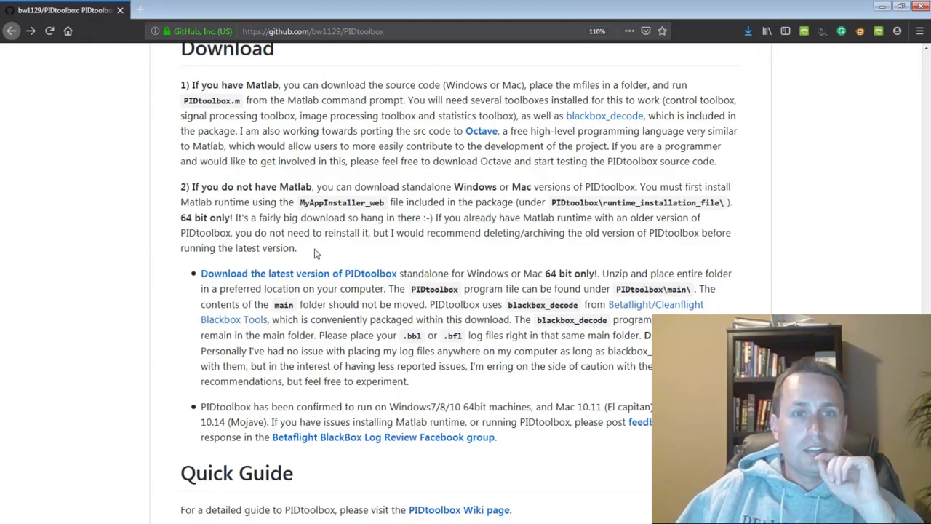
Highlight the note for users without Matlab and point out MyAppInstaller_web.exe in runtime_installation_file.
{"action": "left_click_drag", "start_coordinate": [315, 250], "coordinate": [132, 182]}
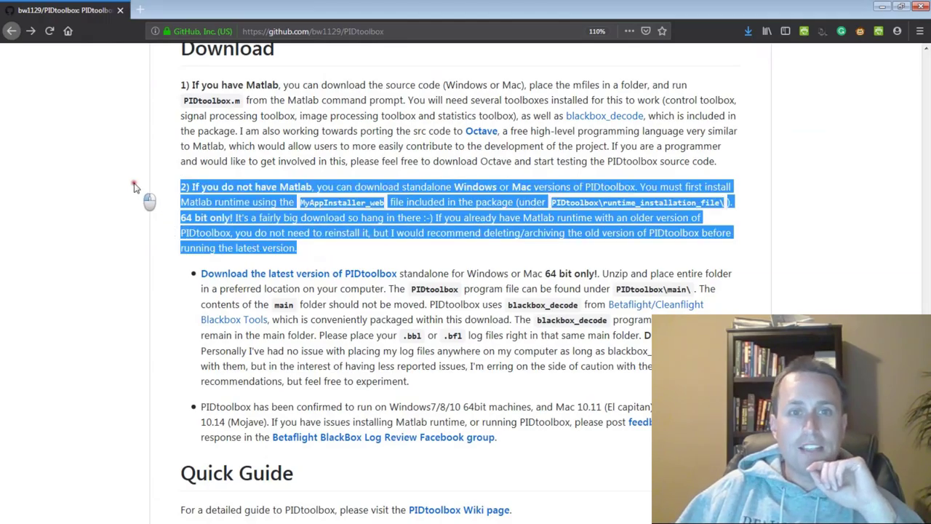
{"action": "left_click", "coordinate": [260, 234]}
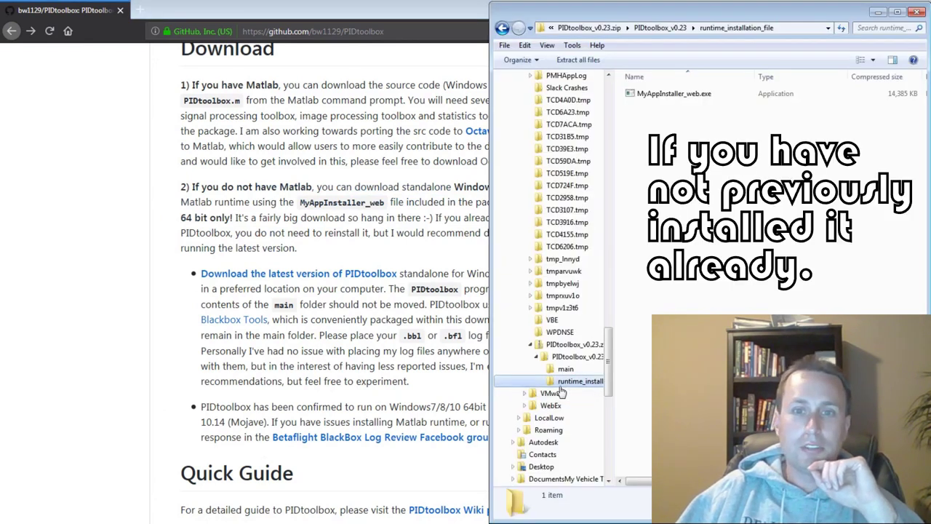
{"action": "left_click", "coordinate": [685, 101]}
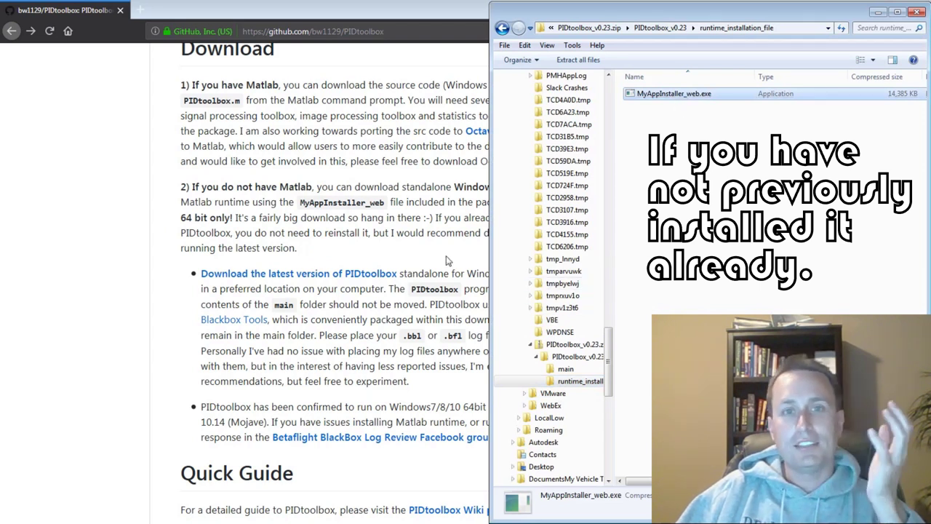
Return to the PIDtoolbox GitHub page and highlight part of the Download paragraph.
{"action": "left_click", "coordinate": [453, 233]}
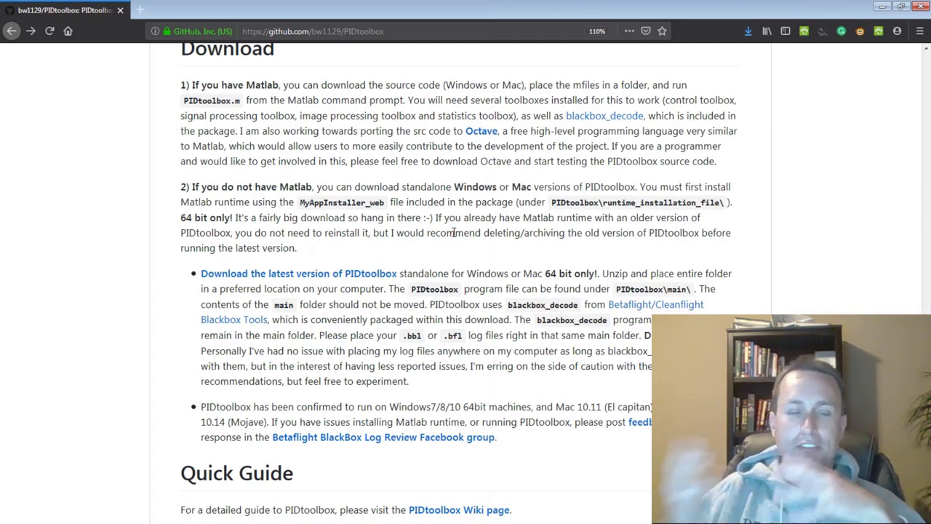
{"action": "left_click_drag", "start_coordinate": [608, 161], "coordinate": [418, 100]}
{"action": "left_click", "coordinate": [414, 131]}
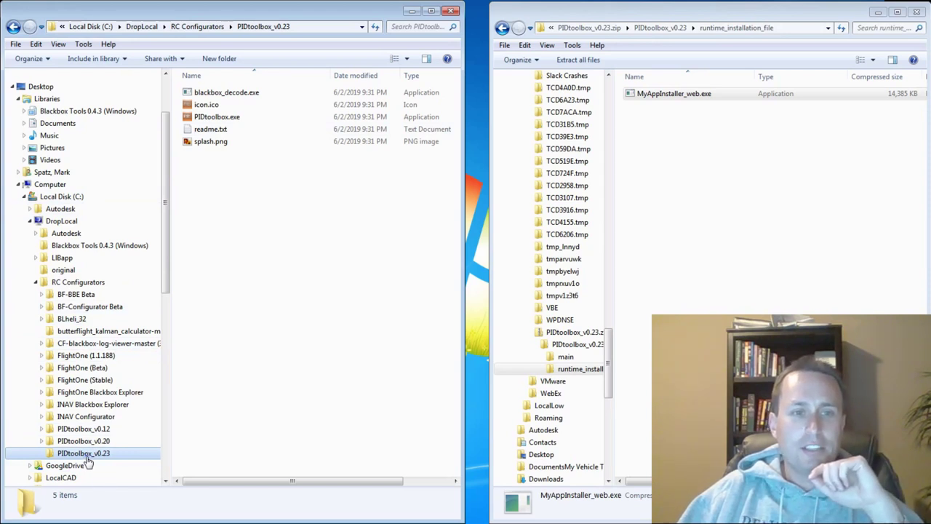
Include the PIDtoolbox_v0.23 folder in a newly created PIDtoolbox_v0 library.
{"action": "right_click", "coordinate": [86, 458]}
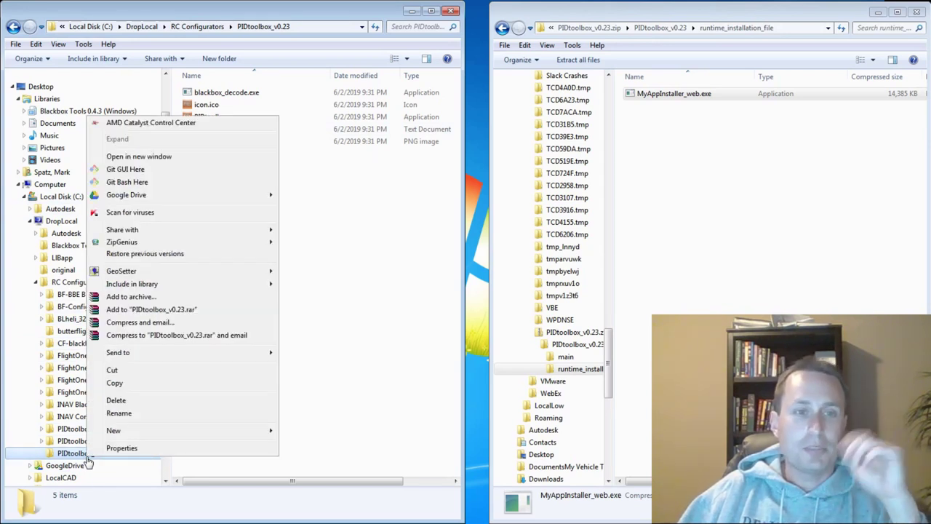
{"action": "mouse_move", "coordinate": [162, 290]}
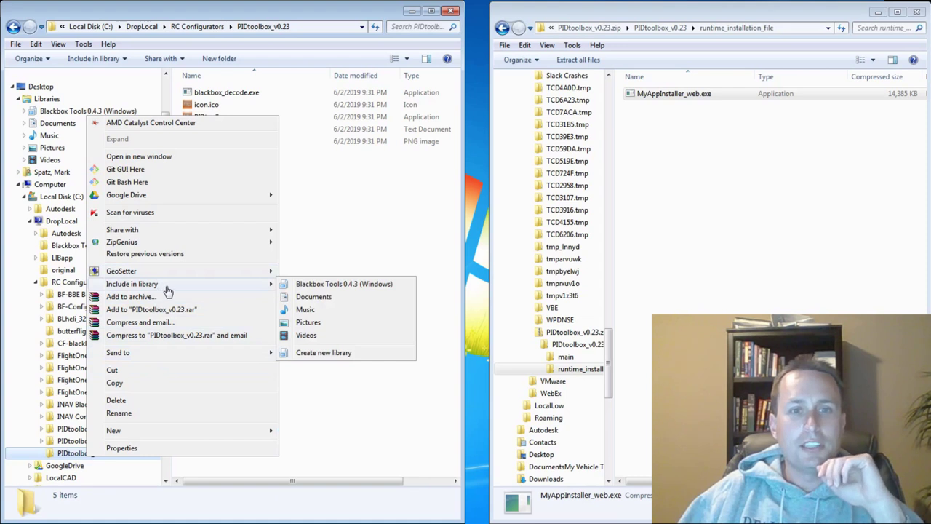
{"action": "left_click", "coordinate": [324, 353]}
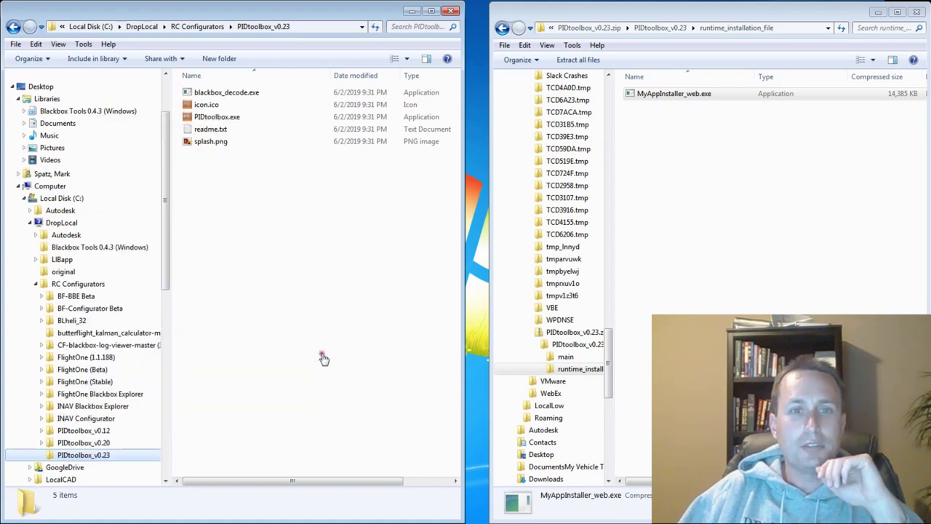
Check the PIDtoolbox_v0 library contents, then open the PIDtoolbox_v0.23 folder from the tree.
{"action": "left_click", "coordinate": [69, 160]}
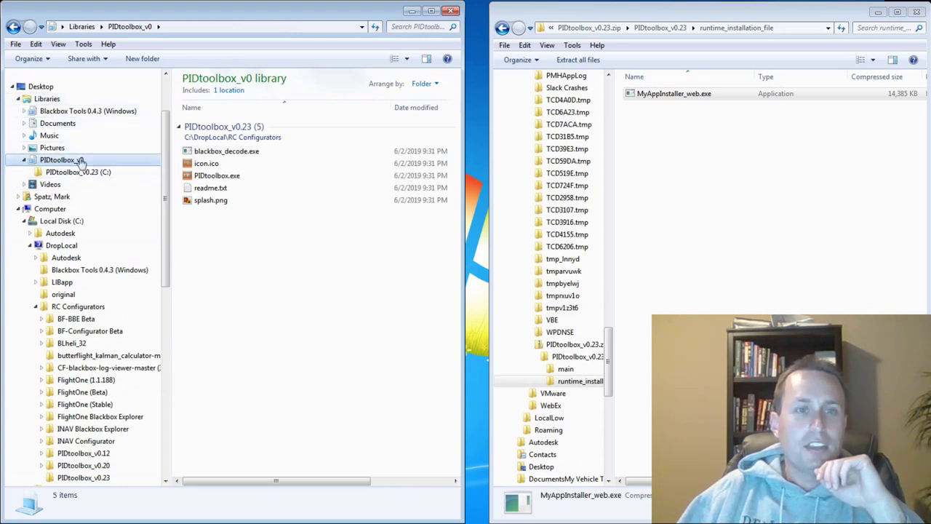
{"action": "left_click", "coordinate": [19, 209]}
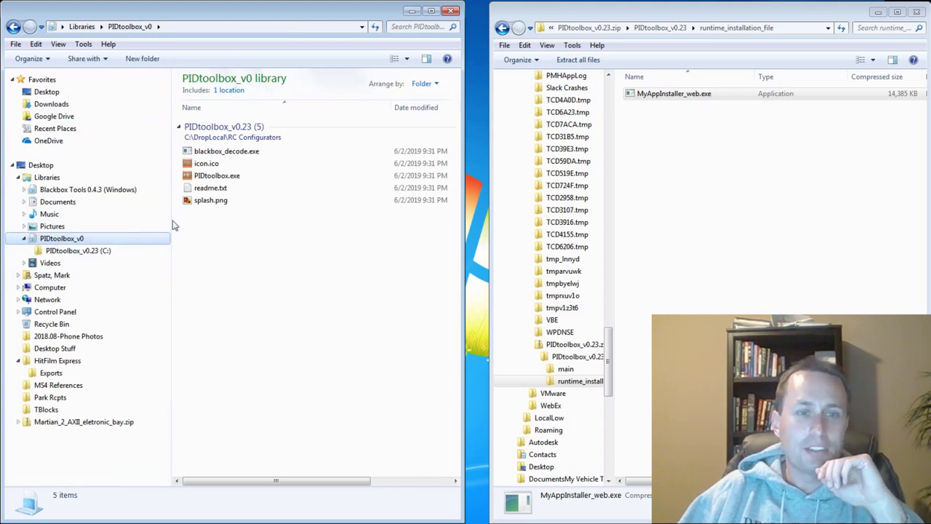
{"action": "left_click", "coordinate": [223, 127]}
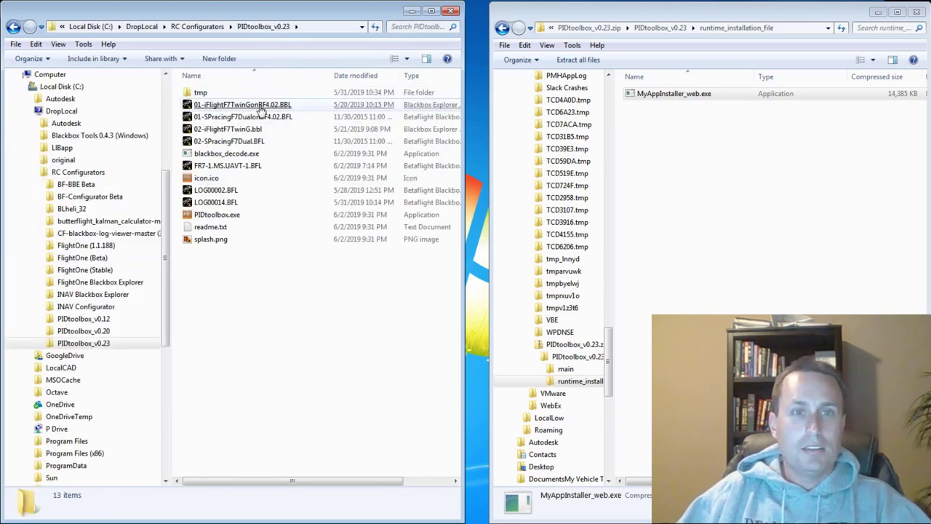
Launch PIDtoolbox.exe from its context menu, reaching the log A file chooser.
{"action": "left_click", "coordinate": [213, 220]}
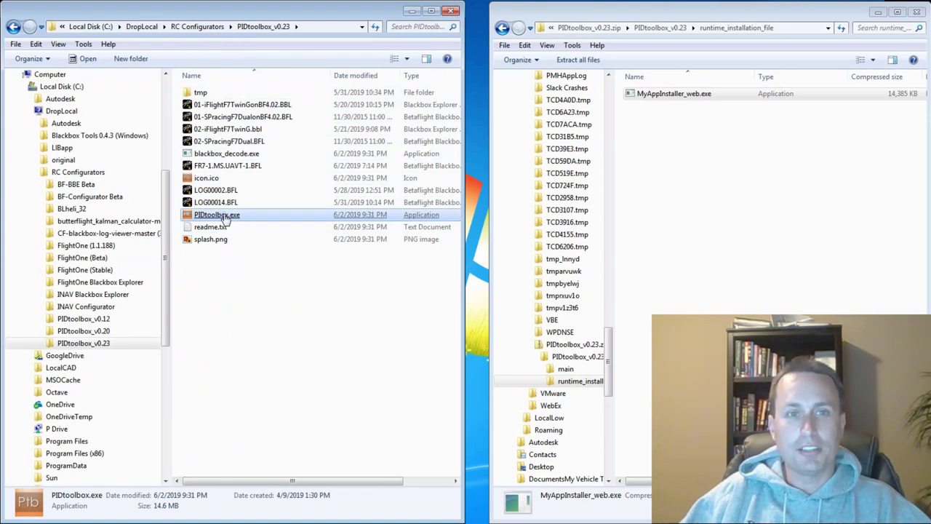
{"action": "right_click", "coordinate": [226, 220]}
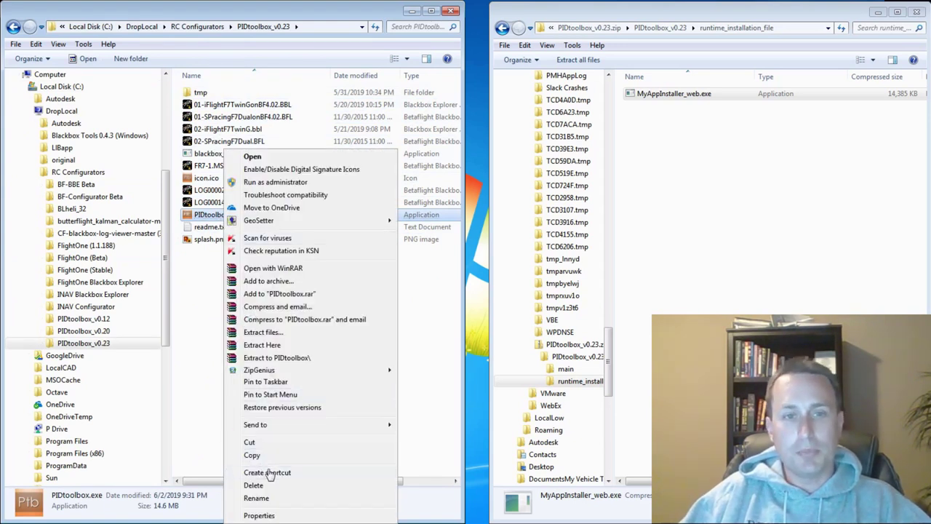
{"action": "left_click", "coordinate": [189, 390]}
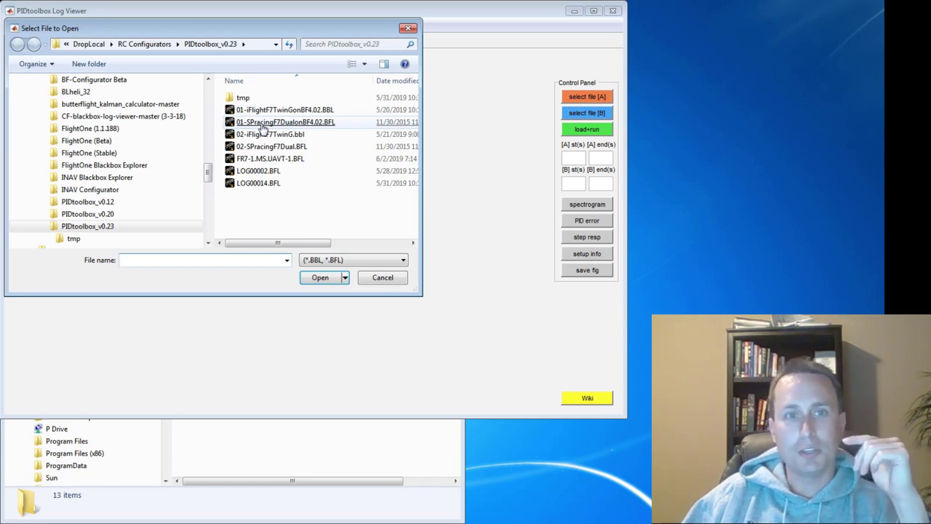
Pick the SPracingF7Dual log for A and the iFlightF7TwinG log for B, then load+run.
{"action": "double_click", "coordinate": [262, 124]}
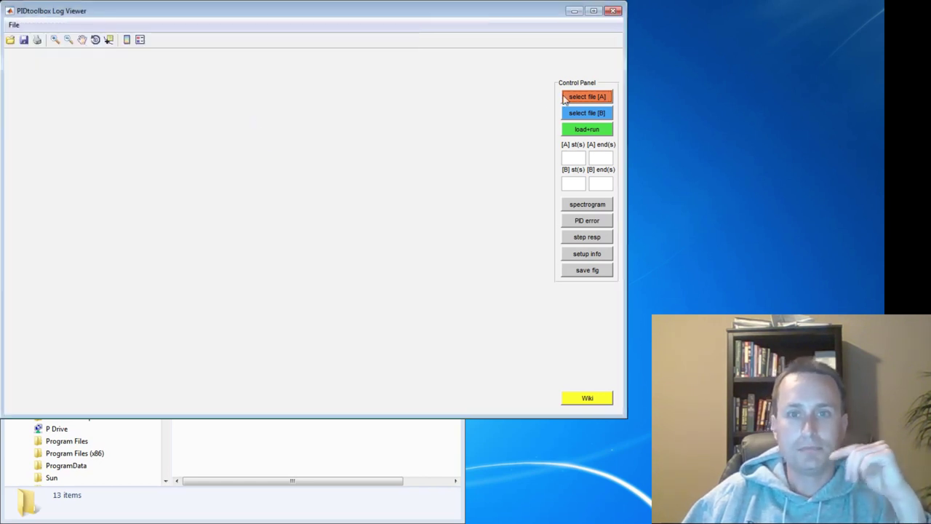
{"action": "left_click", "coordinate": [587, 113]}
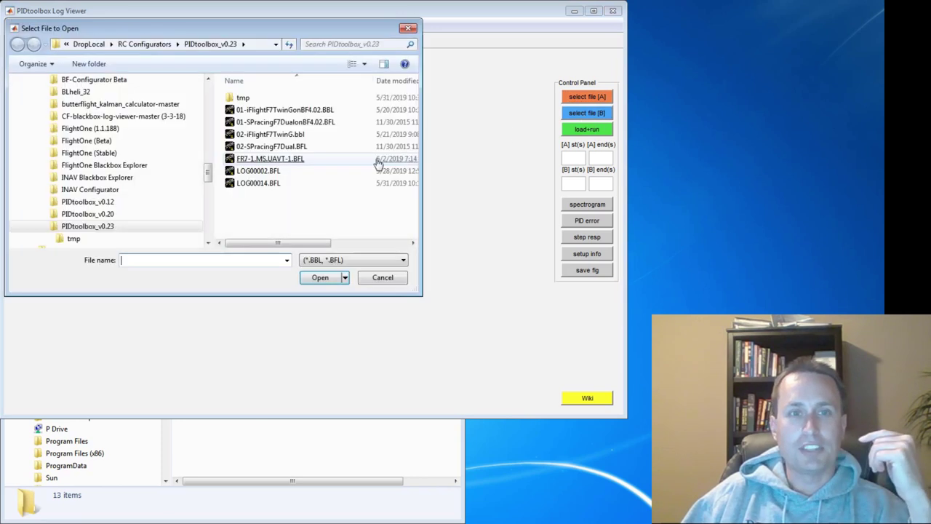
{"action": "double_click", "coordinate": [266, 110]}
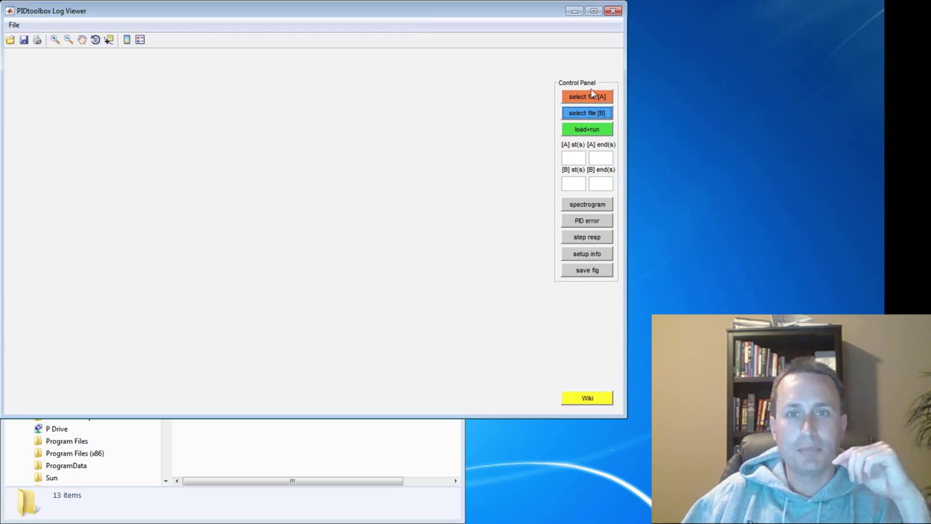
{"action": "left_click", "coordinate": [586, 131]}
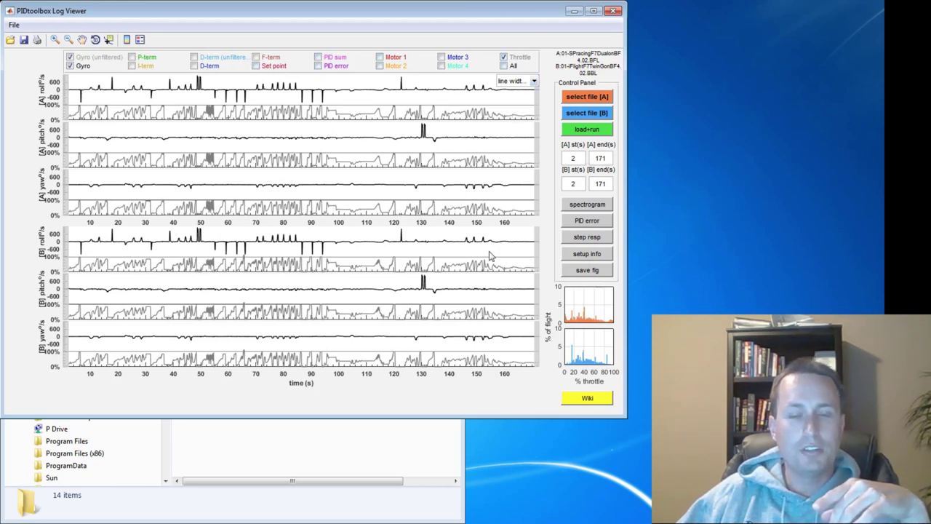
Enter start 70 s and end 85 s in the [A] and [B] time boxes.
{"action": "double_click", "coordinate": [582, 157]}
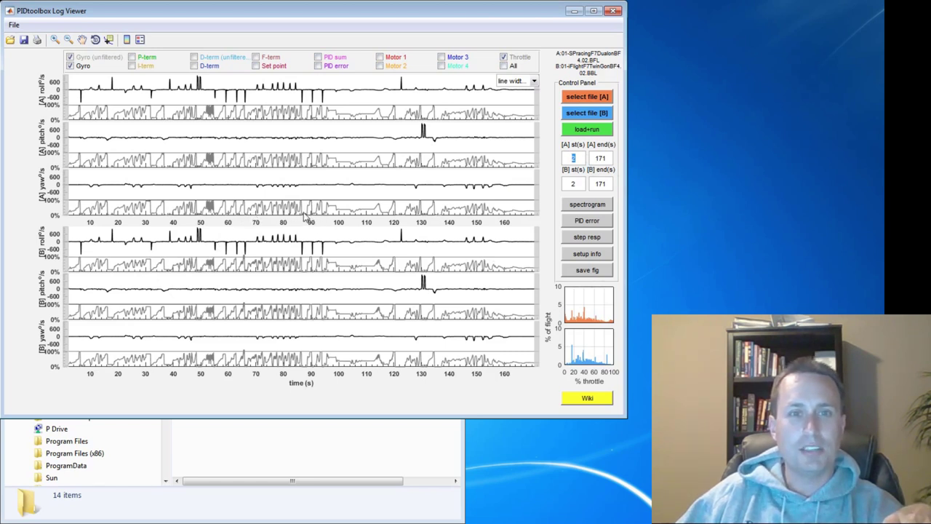
{"action": "left_click", "coordinate": [574, 158]}
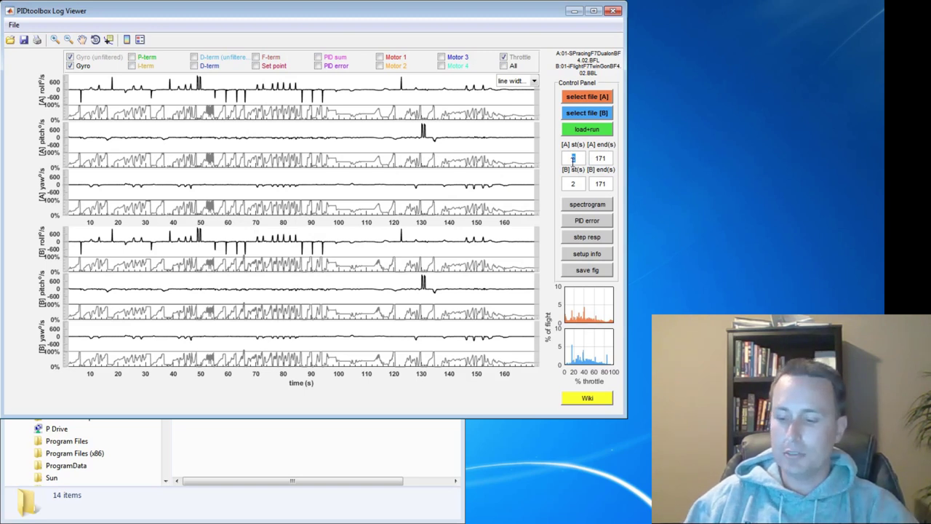
{"action": "key", "text": "Tab"}
{"action": "type", "text": "85"}
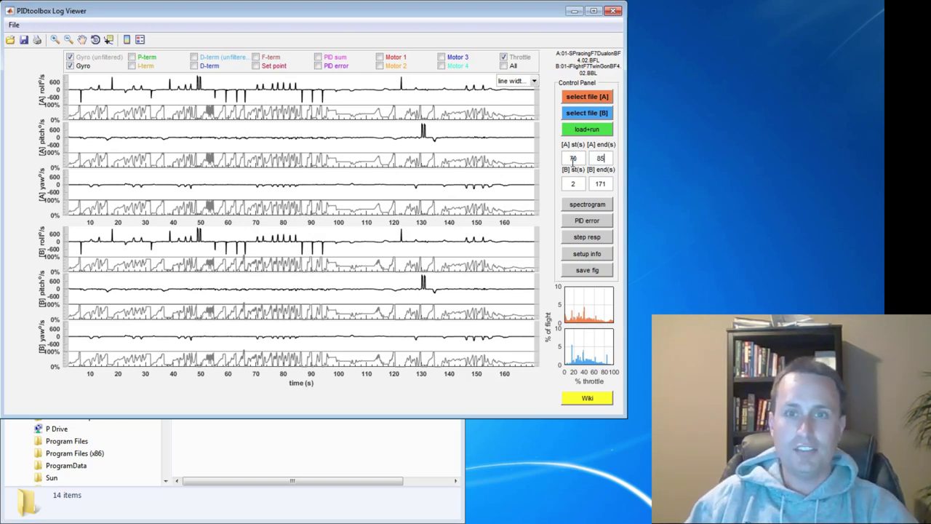
{"action": "left_click", "coordinate": [582, 185]}
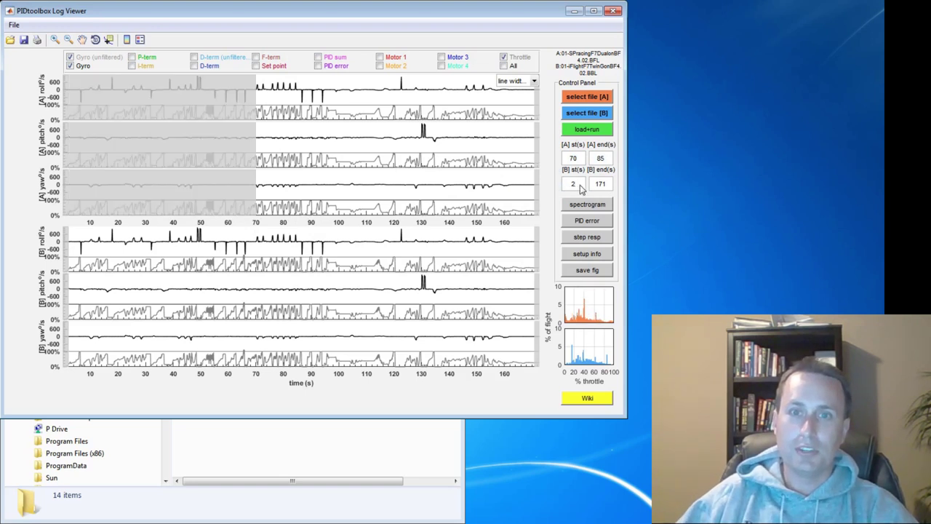
{"action": "type", "text": "70"}
{"action": "key", "text": "Tab"}
{"action": "type", "text": "8"}
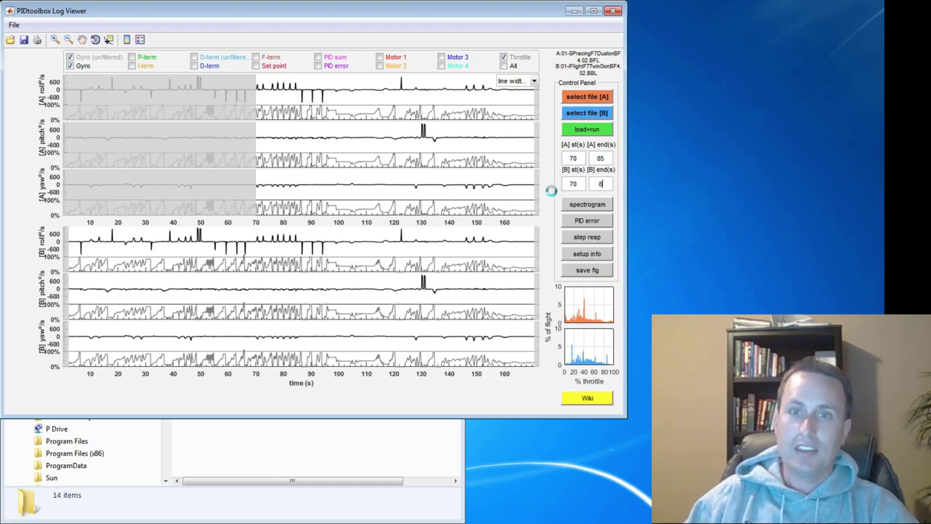
{"action": "type", "text": "5"}
{"action": "key", "text": "Tab"}
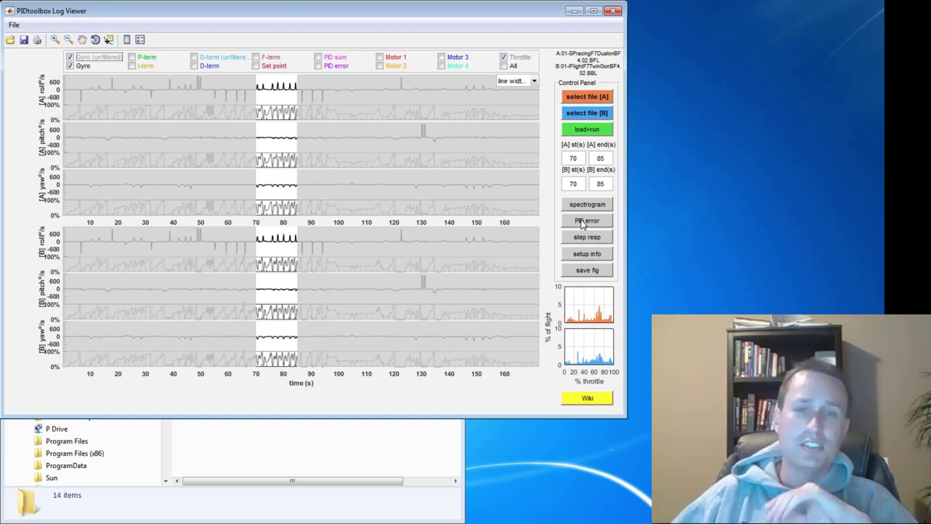
{"action": "left_click", "coordinate": [583, 157]}
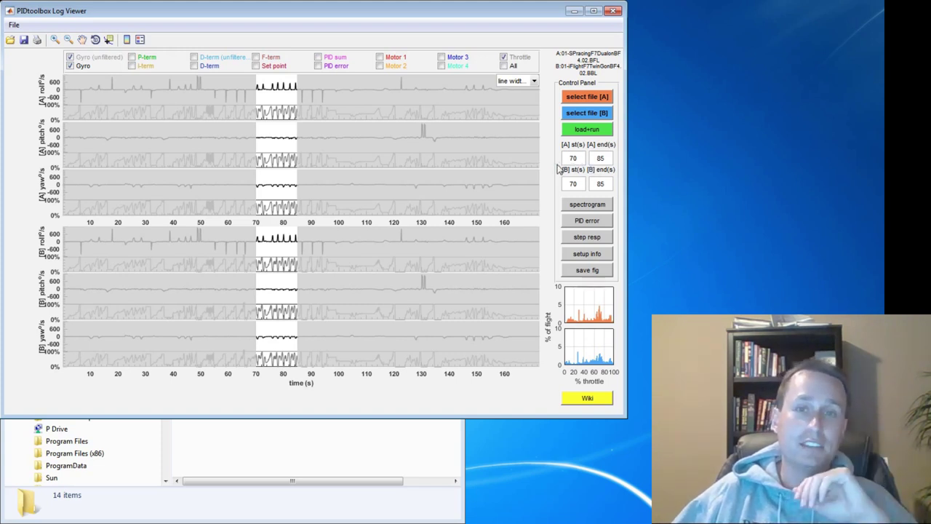
Enlarge log A's roll plot, zoom into the peaks near 80 s, and show D-term and Set point.
{"action": "left_click", "coordinate": [279, 102]}
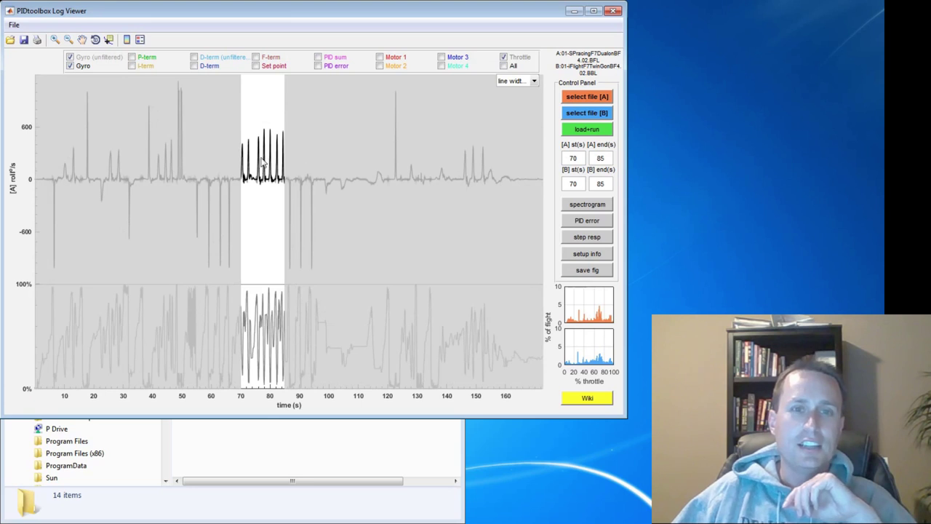
{"action": "left_click", "coordinate": [55, 39]}
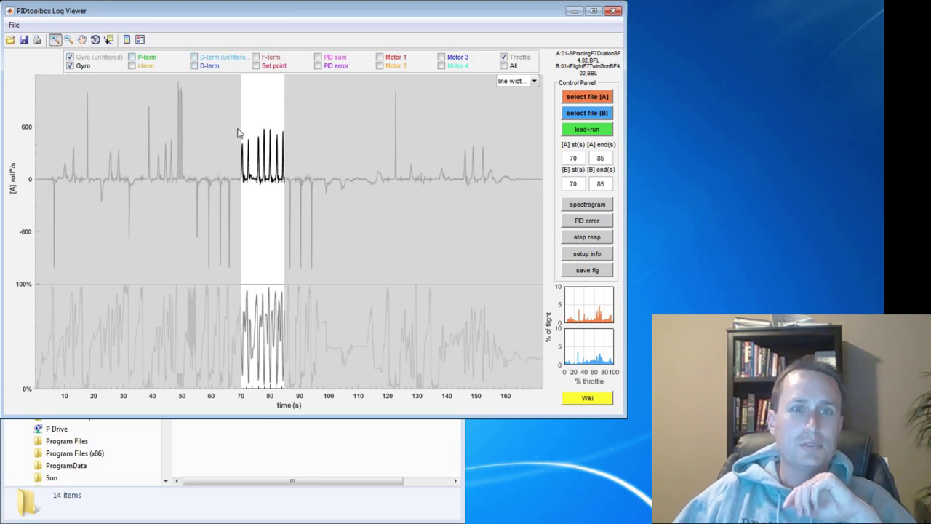
{"action": "left_click", "coordinate": [274, 190]}
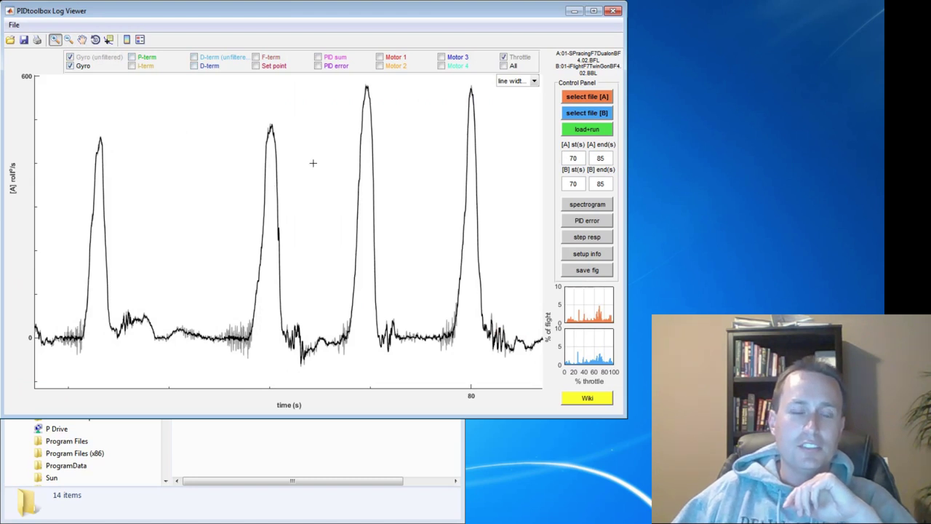
{"action": "left_click", "coordinate": [196, 67]}
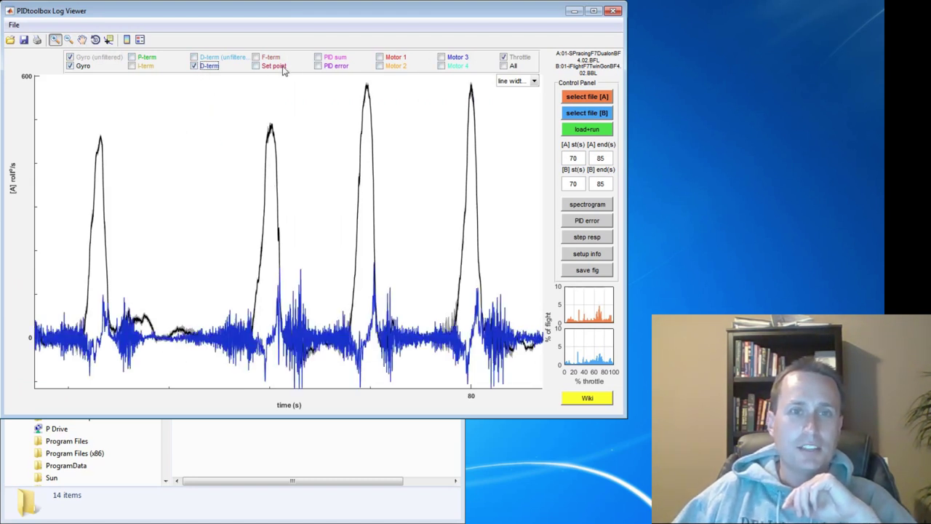
{"action": "left_click", "coordinate": [266, 67]}
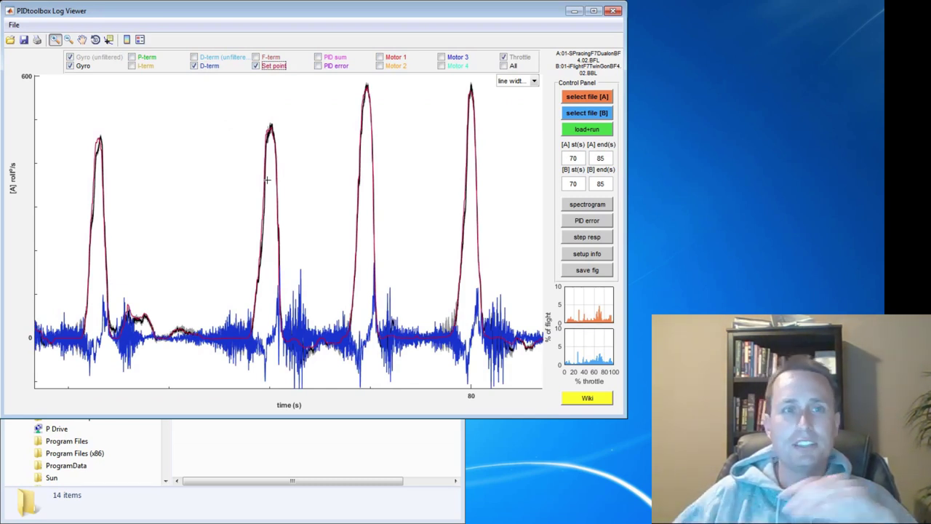
Read roll values at the second peak with Data Cursor, then delete all datatips.
{"action": "left_click", "coordinate": [109, 40]}
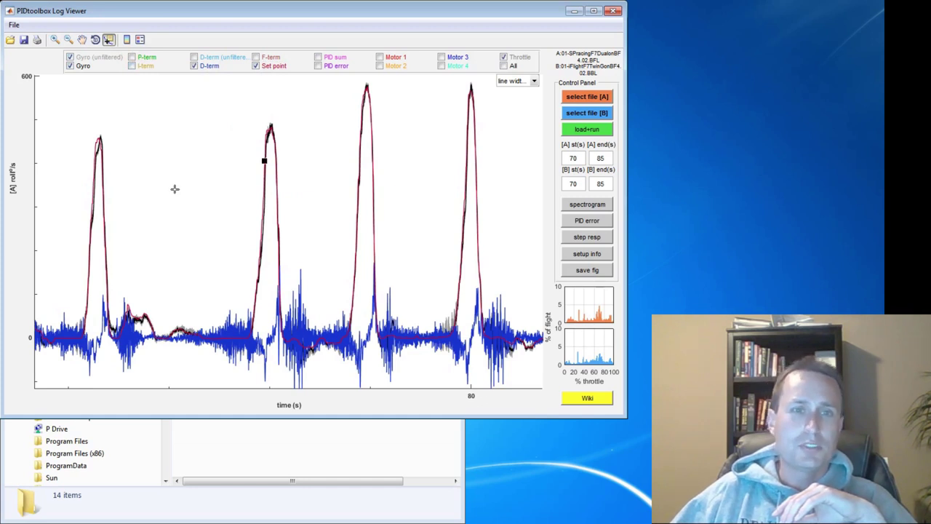
{"action": "left_click", "coordinate": [260, 174]}
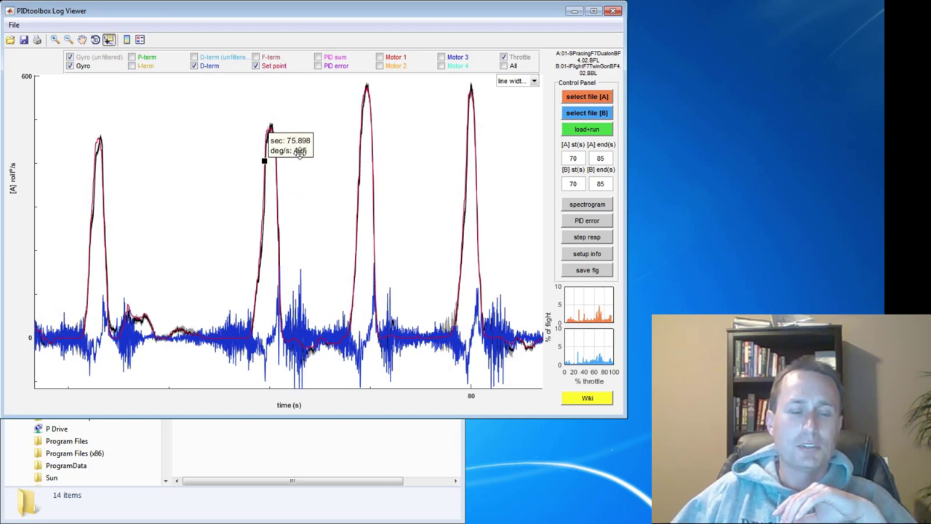
{"action": "left_click", "coordinate": [276, 215]}
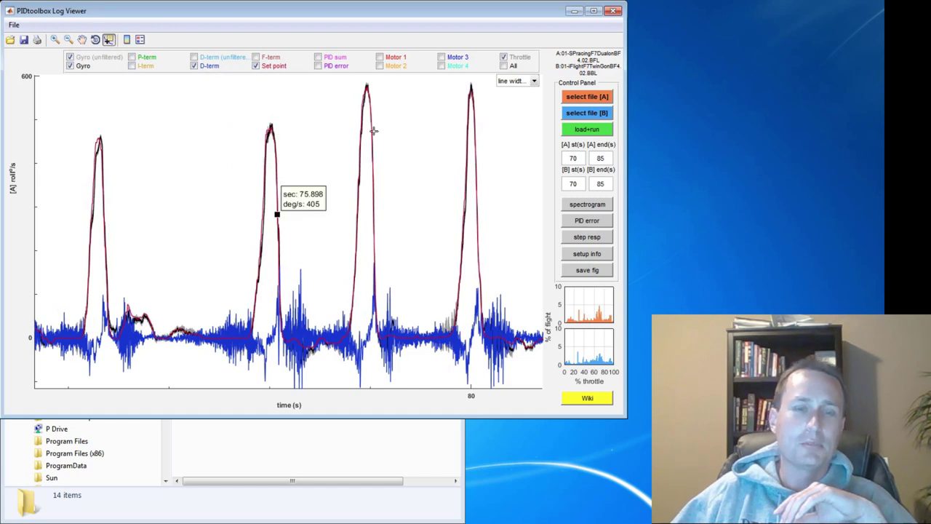
{"action": "right_click", "coordinate": [342, 129]}
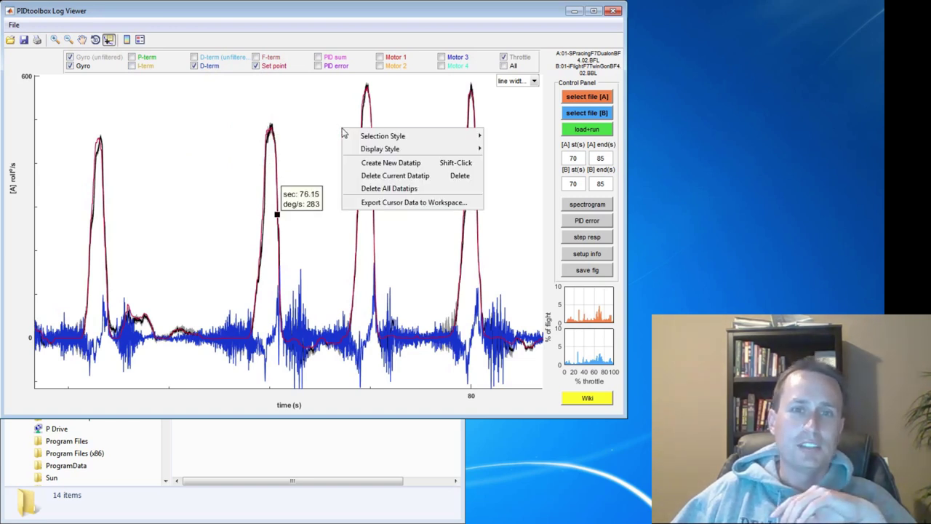
{"action": "left_click", "coordinate": [385, 188]}
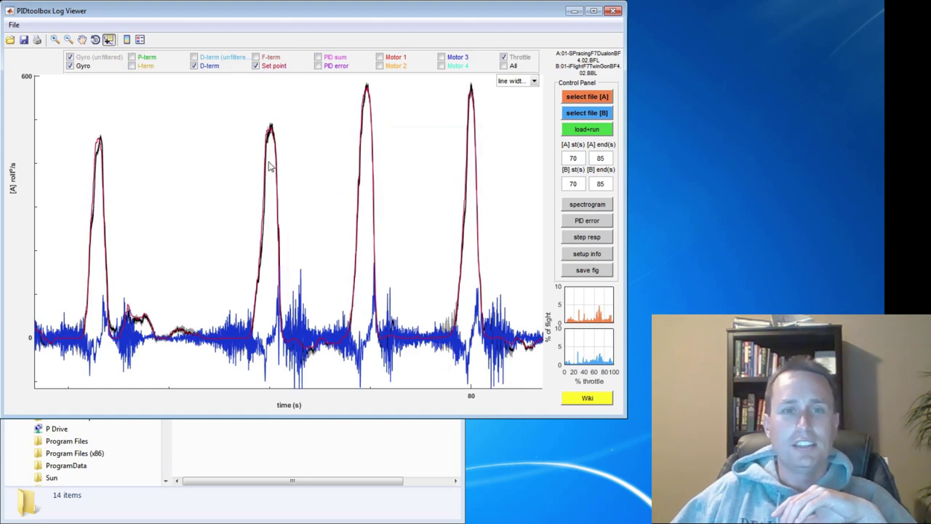
{"action": "left_click", "coordinate": [109, 40]}
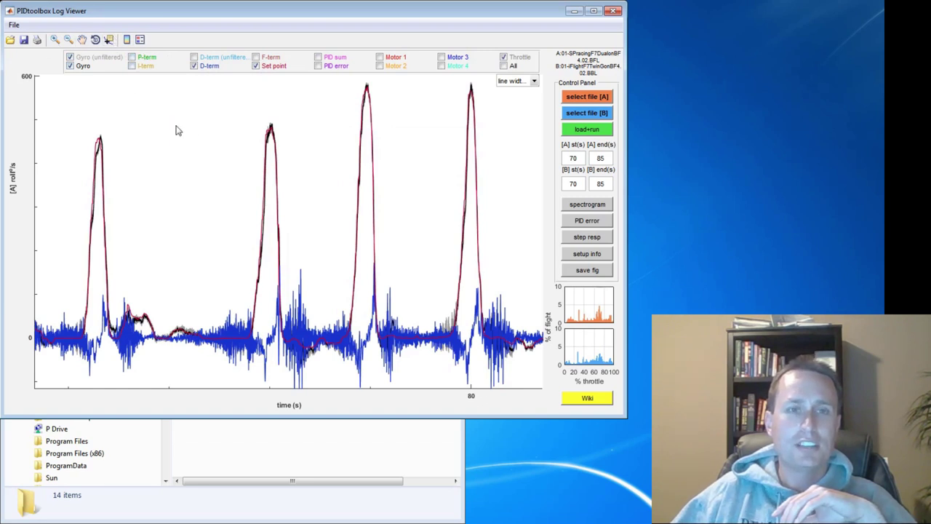
{"action": "left_click", "coordinate": [189, 142]}
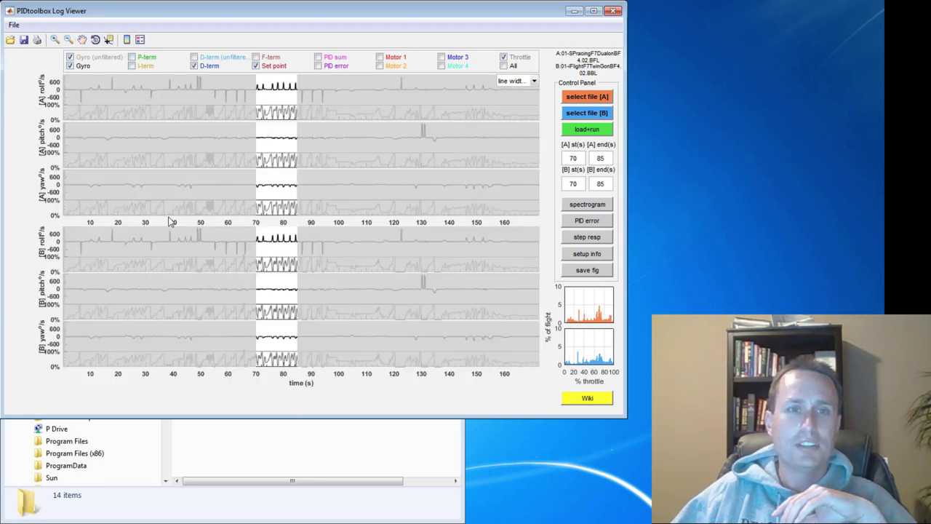
Briefly enlarge log A's pitch plot, then restore the full roll, pitch and yaw overview.
{"action": "left_click", "coordinate": [267, 147]}
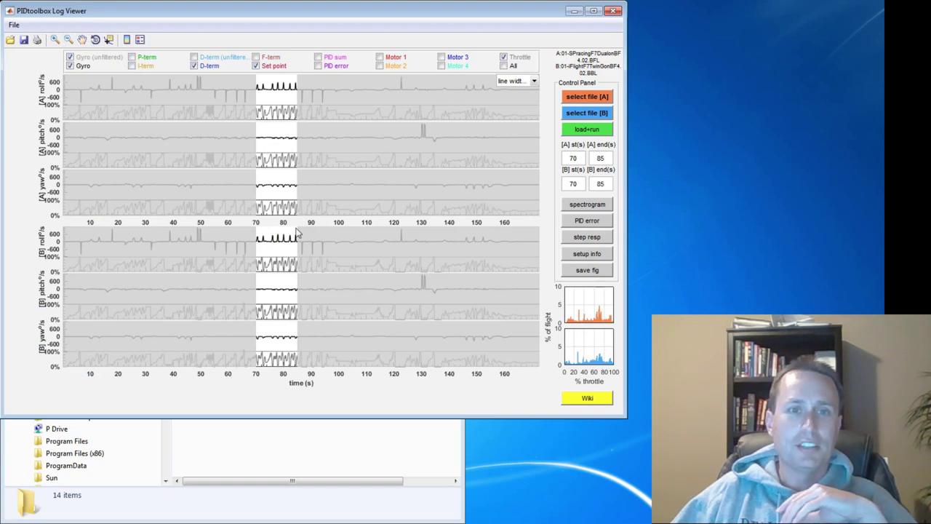
{"action": "left_click", "coordinate": [306, 290]}
{"action": "left_click", "coordinate": [336, 266]}
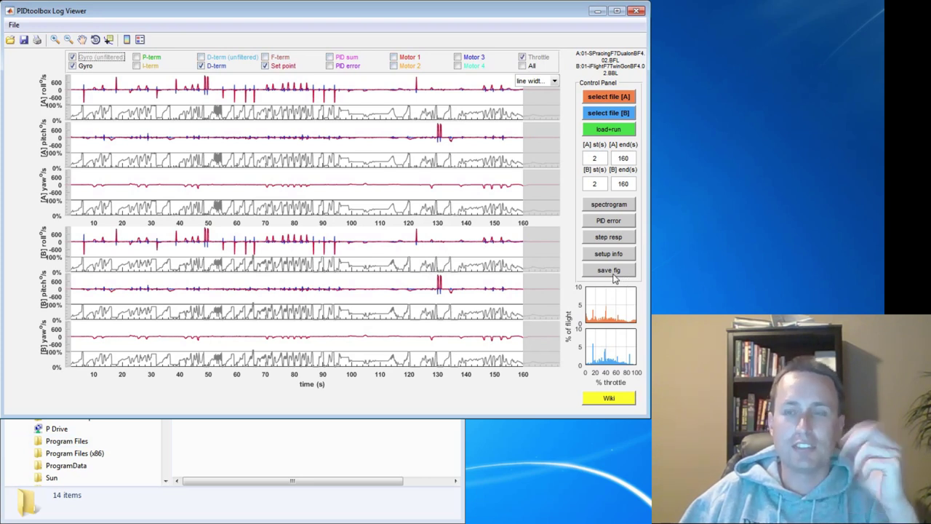
{"action": "key", "text": "alt+Tab"}
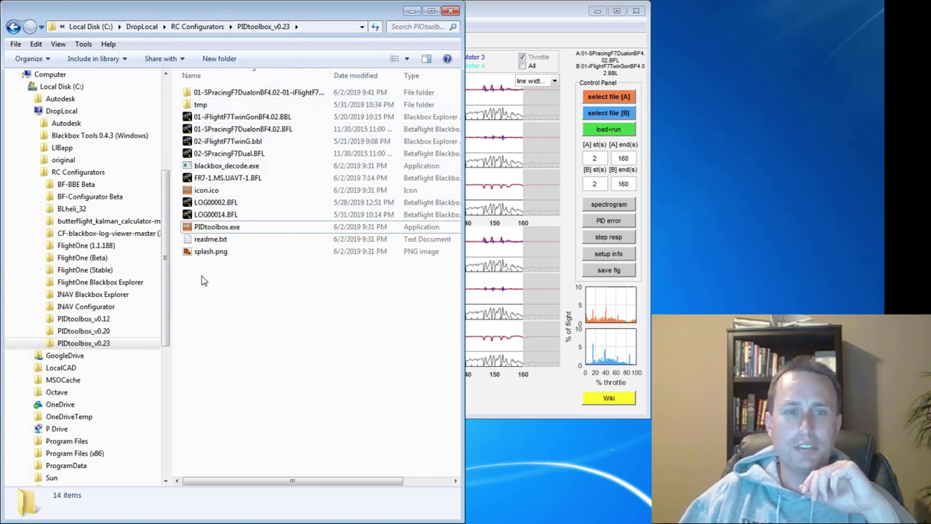
Peek into the new log-pair folder, go back to PIDtoolbox_v0.23, and return to the Log Viewer.
{"action": "left_click", "coordinate": [246, 95]}
{"action": "double_click", "coordinate": [246, 95]}
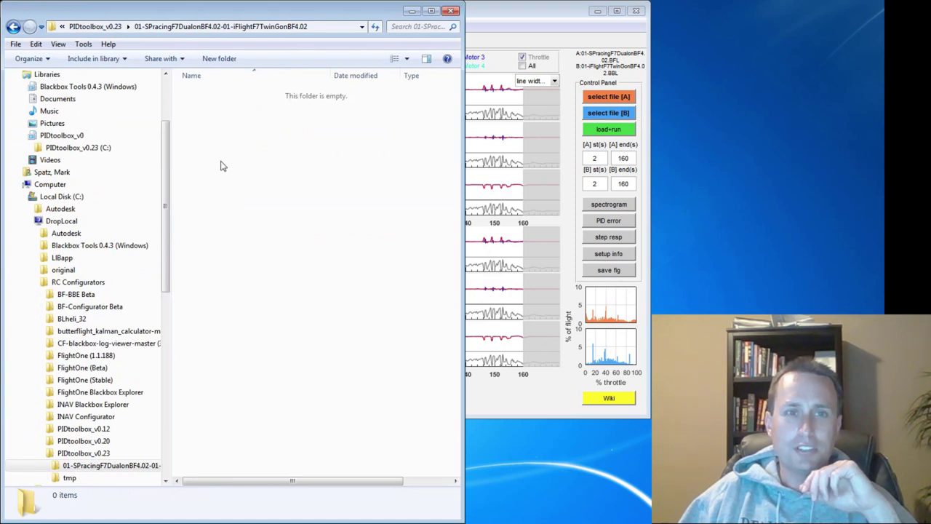
{"action": "key", "text": "BackSpace"}
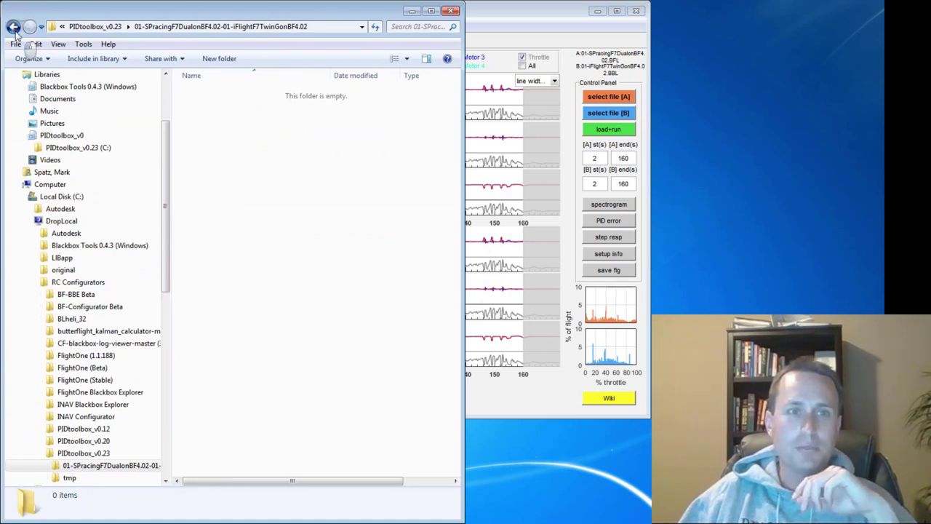
{"action": "left_click", "coordinate": [540, 20]}
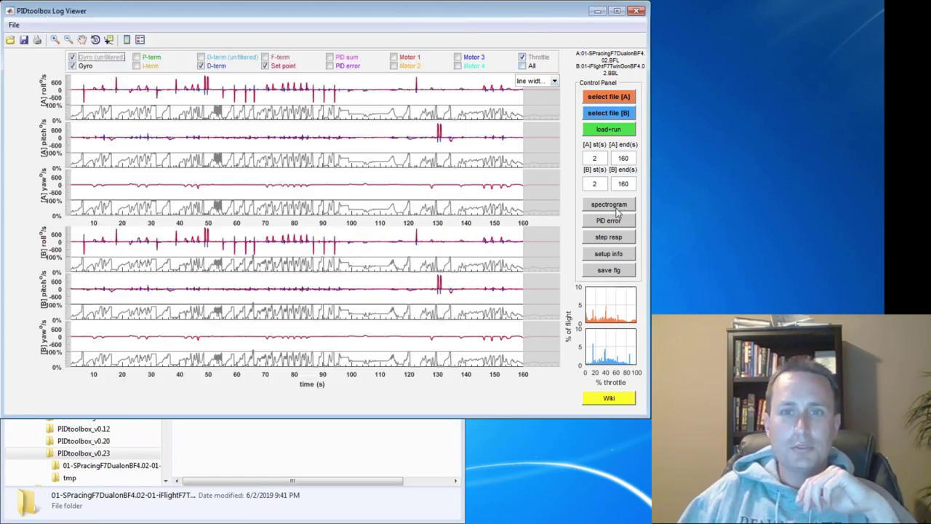
Open spectral analysis with log A unfiltered gyro, gyro, unfiltered D-term and D-term in the four slots.
{"action": "left_click", "coordinate": [615, 206]}
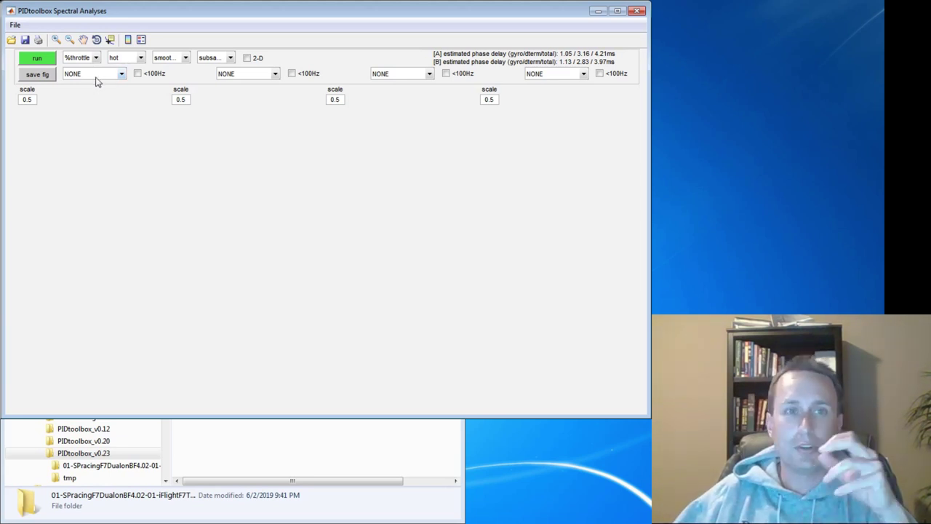
{"action": "left_click", "coordinate": [97, 77]}
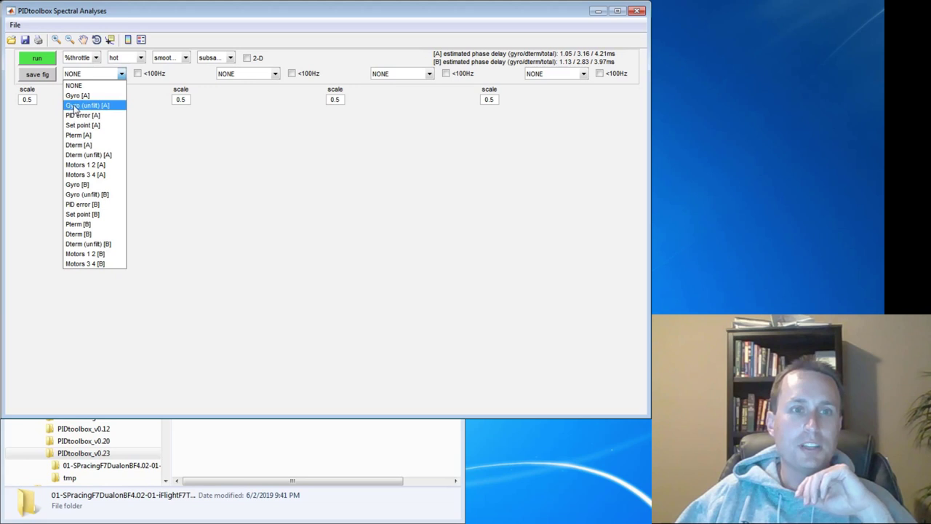
{"action": "left_click", "coordinate": [77, 107]}
{"action": "left_click", "coordinate": [233, 73]}
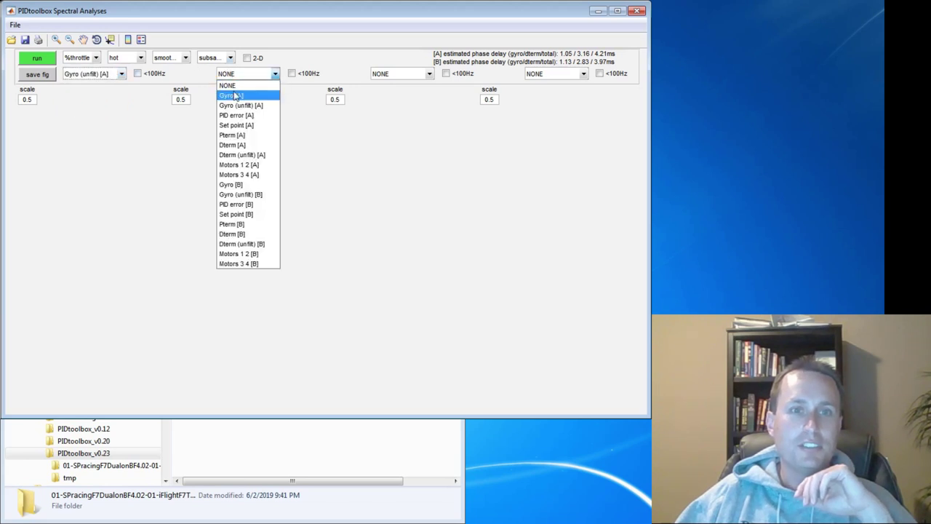
{"action": "left_click", "coordinate": [233, 95]}
{"action": "left_click", "coordinate": [427, 74]}
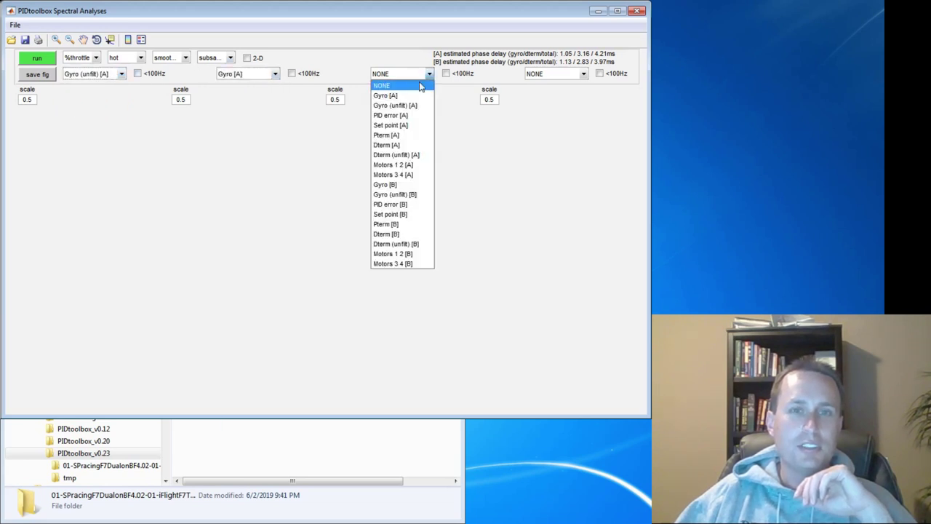
{"action": "left_click", "coordinate": [414, 155]}
{"action": "left_click", "coordinate": [554, 75]}
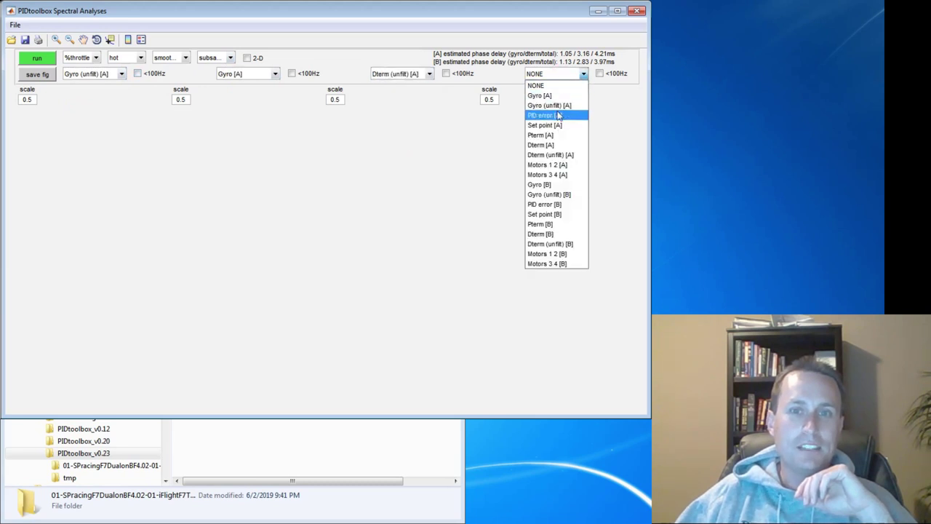
{"action": "left_click", "coordinate": [559, 146]}
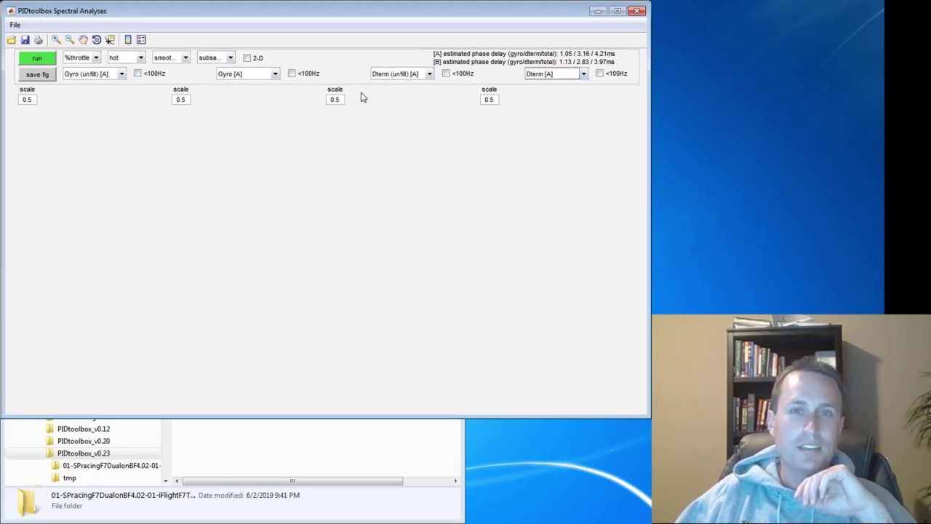
Keep Gyro (unfilt) [A] first and switch slots three and four to log B unfiltered and filtered gyro.
{"action": "left_click", "coordinate": [98, 75]}
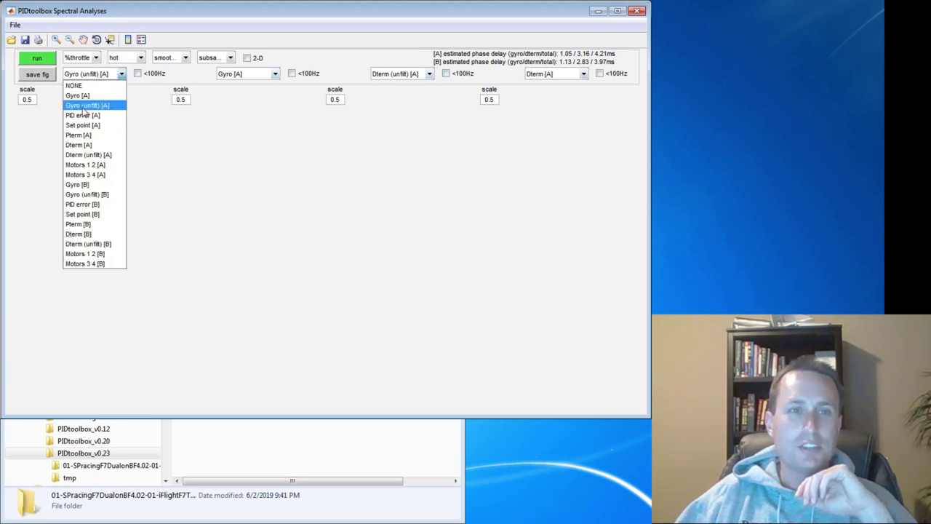
{"action": "left_click", "coordinate": [84, 107]}
{"action": "left_click", "coordinate": [397, 73]}
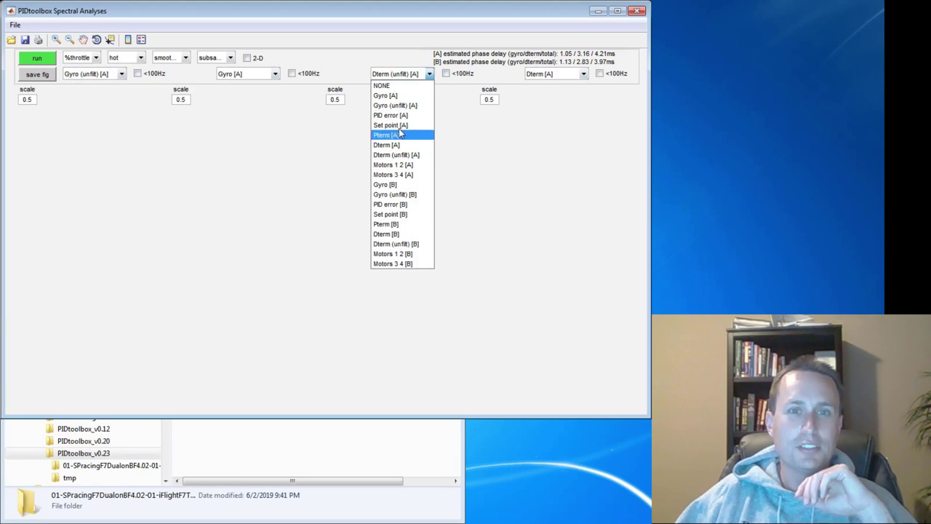
{"action": "left_click", "coordinate": [395, 195]}
{"action": "left_click", "coordinate": [554, 73]}
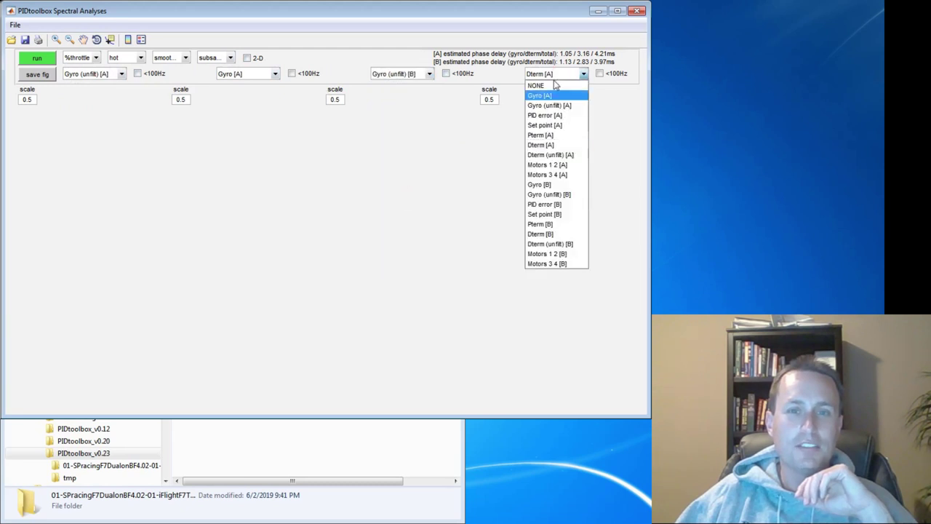
{"action": "left_click", "coordinate": [542, 184]}
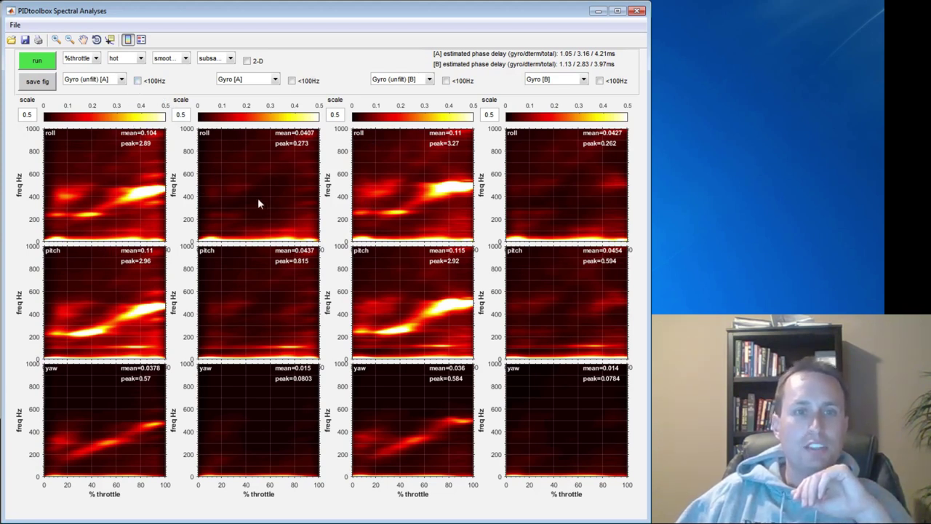
Limit the Gyro [A] spectrogram to frequencies below 100 Hz.
{"action": "left_click", "coordinate": [292, 81]}
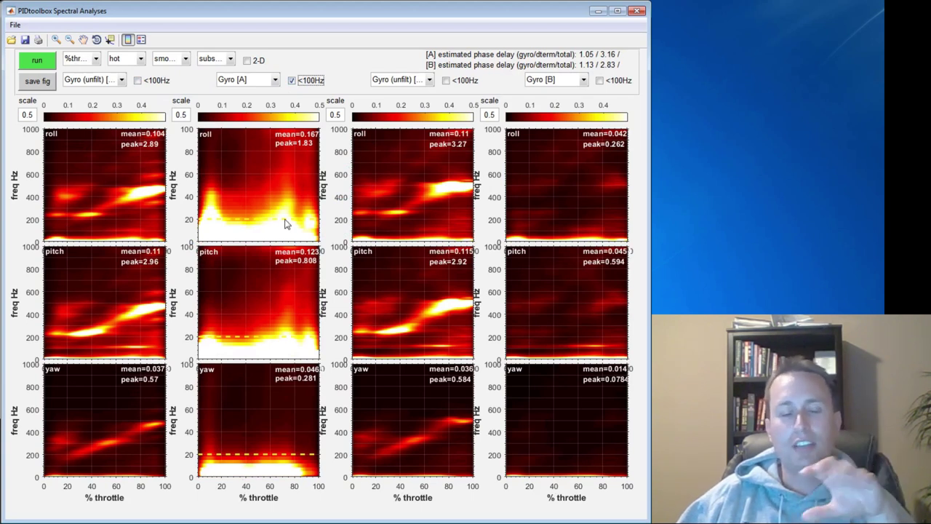
Restore the Gyro [A] spectrogram to full range and show all spectra as 2-D amplitude plots.
{"action": "left_click", "coordinate": [292, 80]}
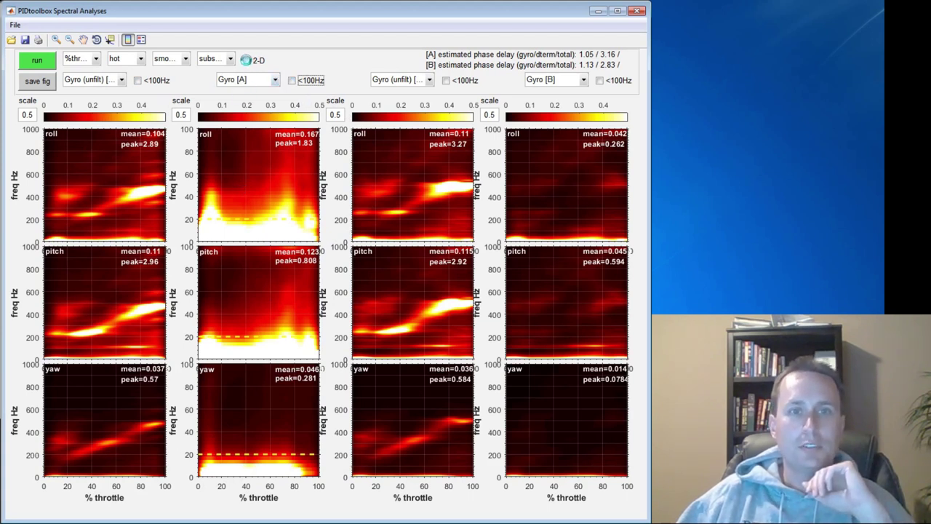
{"action": "left_click", "coordinate": [247, 61]}
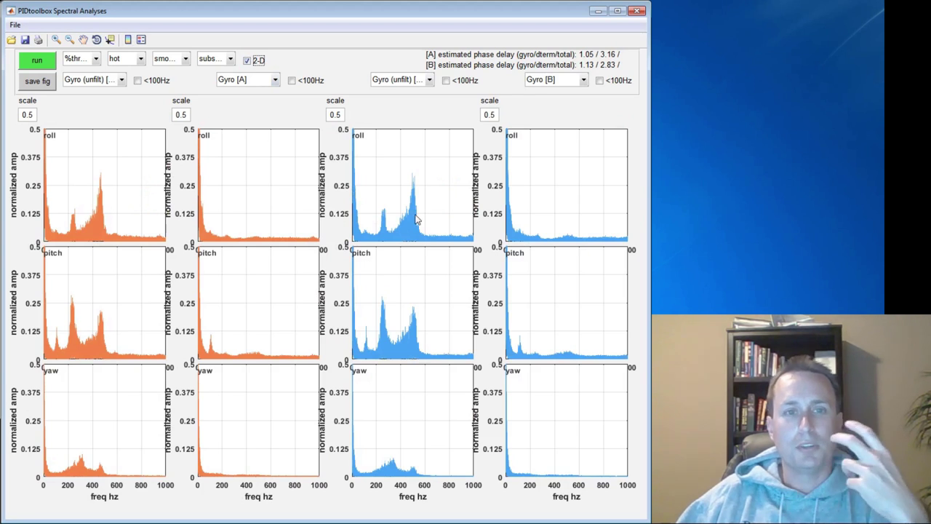
Turn off the 2-D view to return to throttle-versus-frequency spectrograms, then bring up the smoothing levels.
{"action": "left_click", "coordinate": [248, 60]}
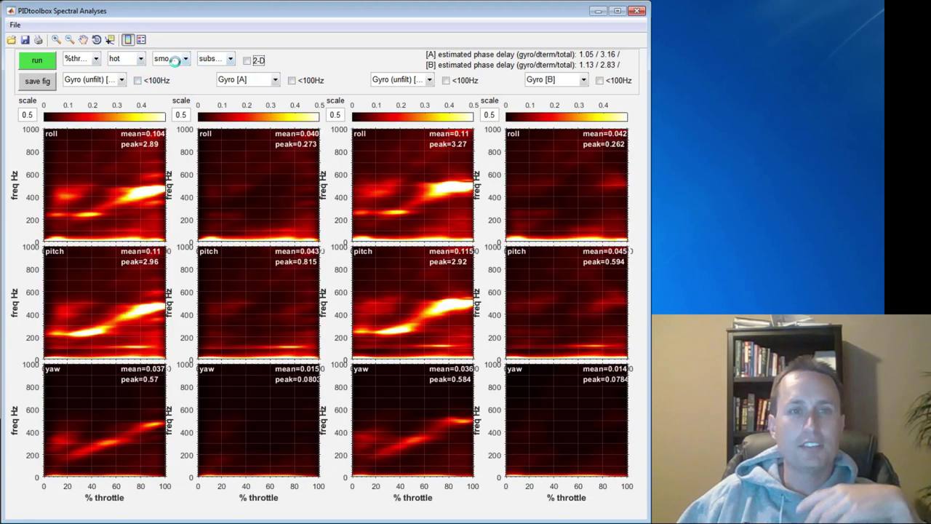
{"action": "left_click", "coordinate": [174, 60]}
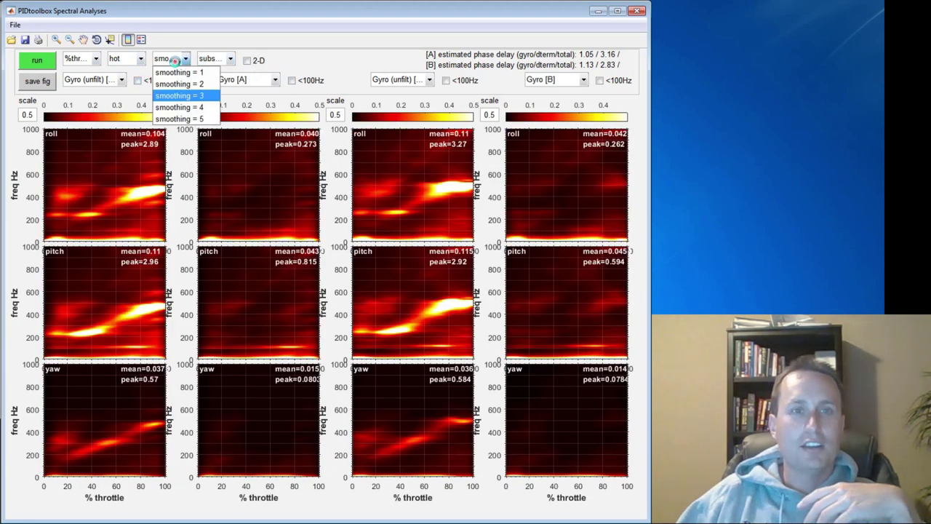
Keep smoothing at level 3 and leave the subsampling level unchanged.
{"action": "left_click", "coordinate": [174, 96]}
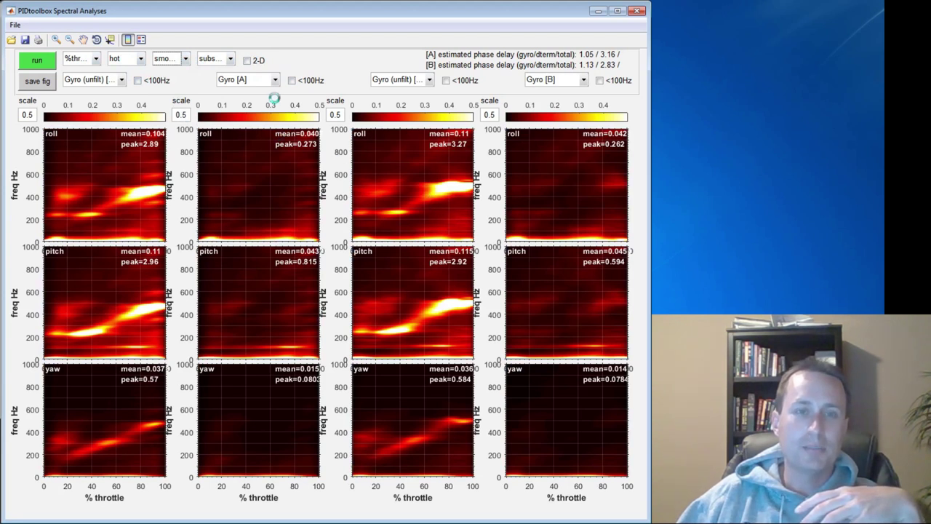
{"action": "left_click", "coordinate": [213, 58]}
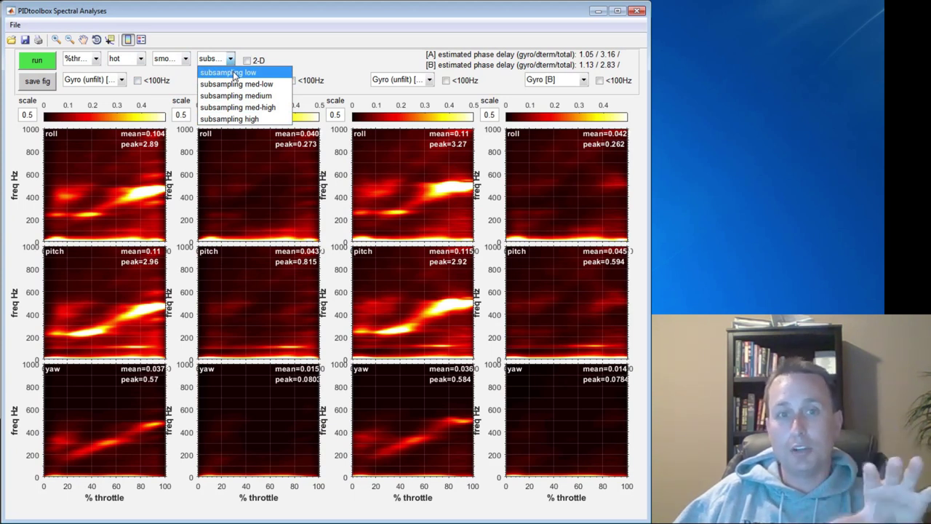
{"action": "left_click", "coordinate": [306, 58]}
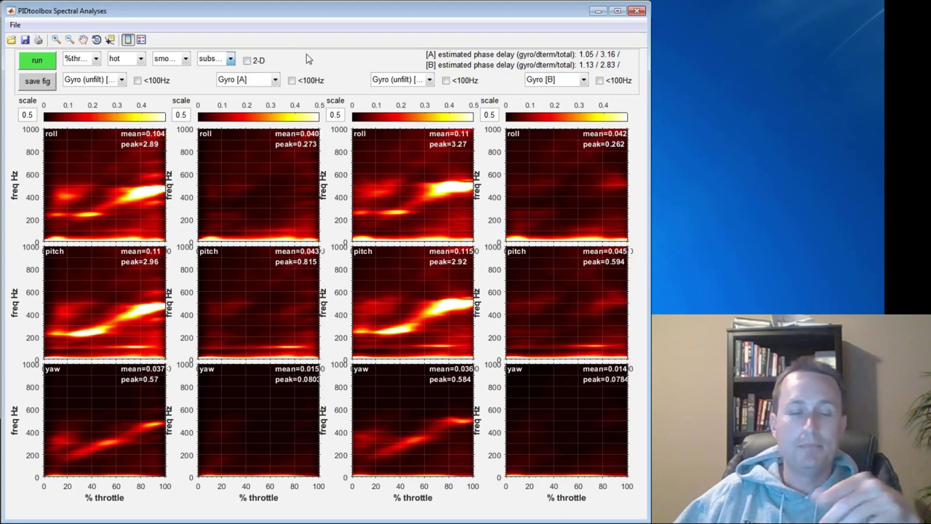
{"action": "left_click", "coordinate": [207, 60]}
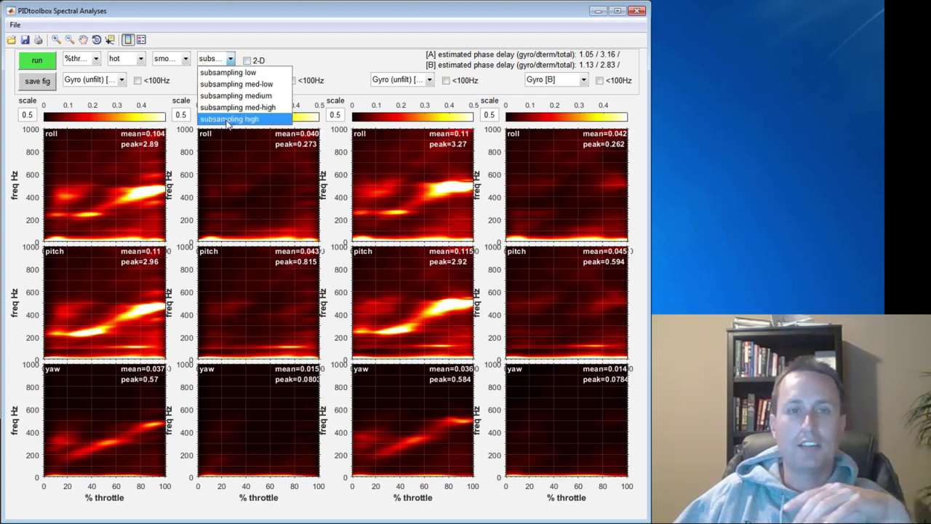
{"action": "left_click", "coordinate": [344, 56]}
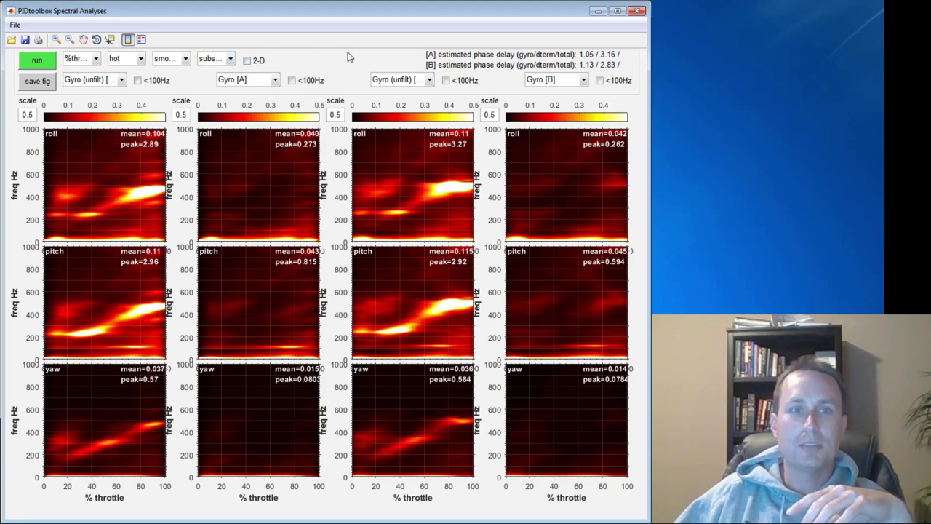
Switch the colour map from hot to gray and plot against %motor instead of %throttle.
{"action": "left_click", "coordinate": [118, 64]}
{"action": "left_click", "coordinate": [119, 119]}
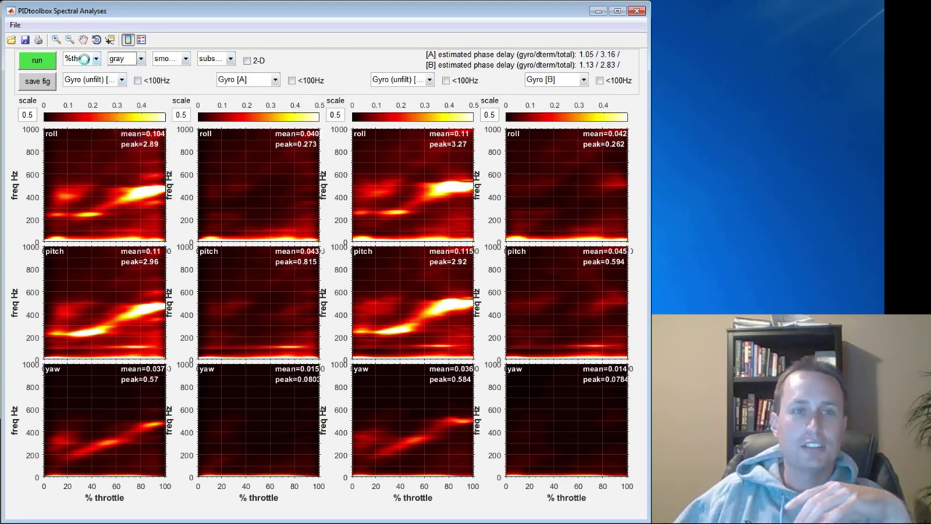
{"action": "left_click", "coordinate": [87, 59]}
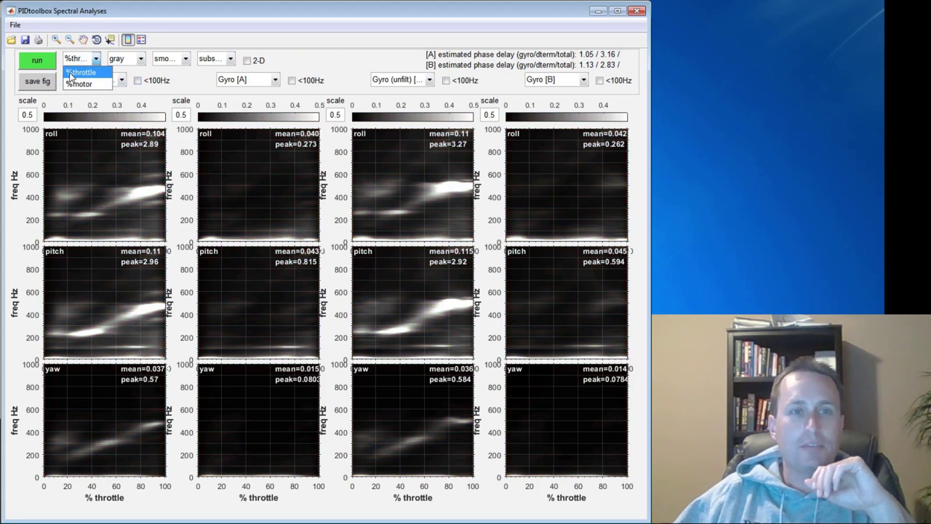
{"action": "left_click", "coordinate": [71, 87]}
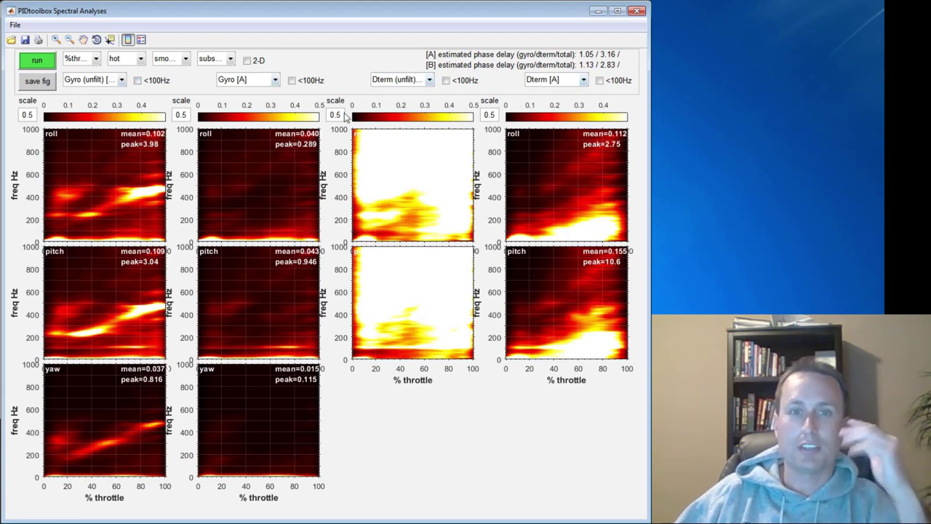
Set the colour scale of the third and fourth D-term columns to 1.
{"action": "double_click", "coordinate": [492, 114]}
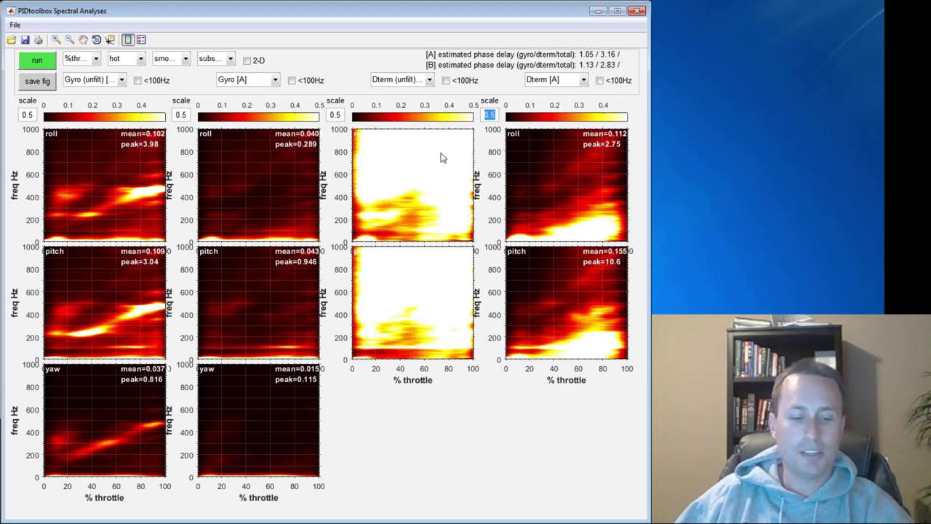
{"action": "type", "text": "1"}
{"action": "double_click", "coordinate": [336, 114]}
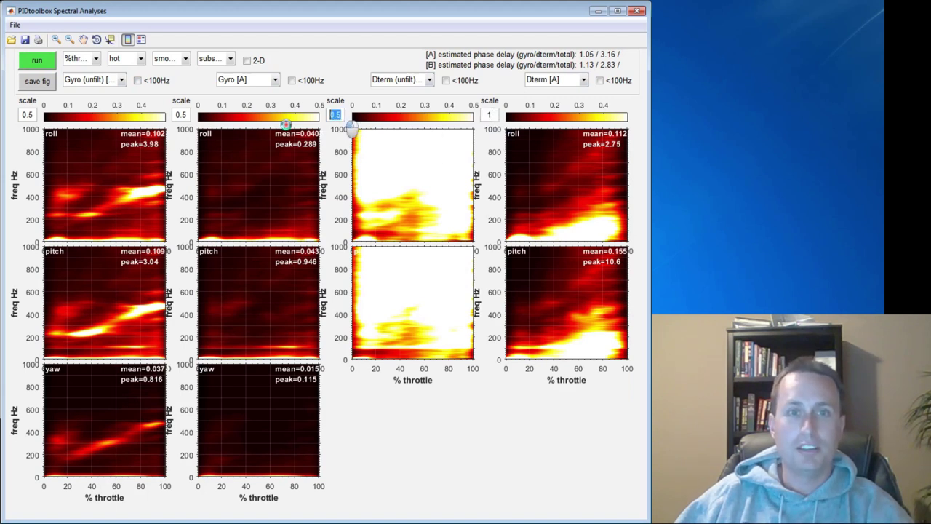
{"action": "type", "text": "1"}
{"action": "key", "text": "Tab"}
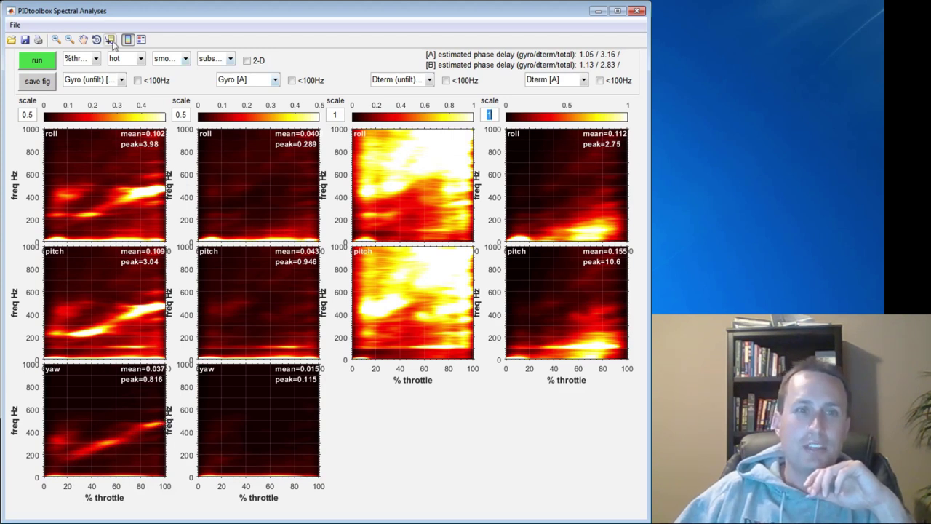
{"action": "left_click", "coordinate": [109, 39]}
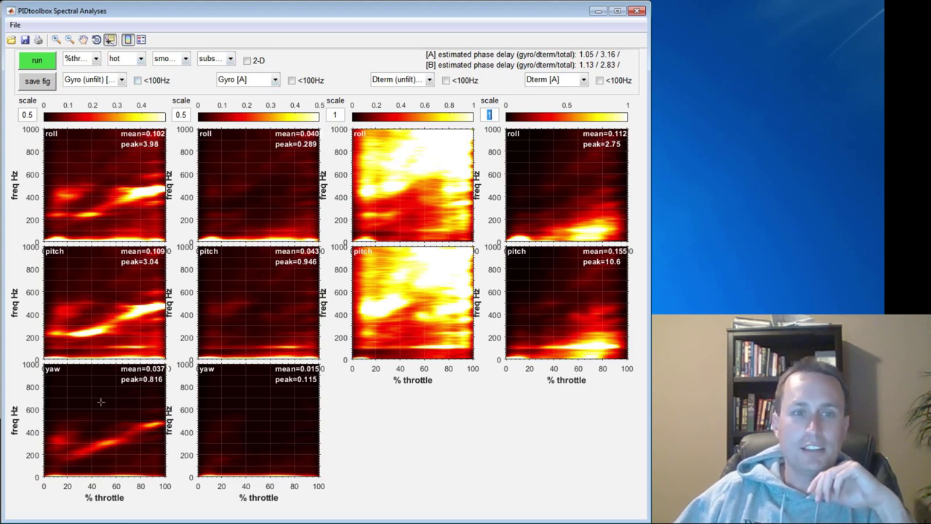
Place a data tip on the unfiltered gyro yaw plot at 91% throttle (470 Hz, Z 0.359), then turn Data Cursor off.
{"action": "left_click", "coordinate": [153, 424]}
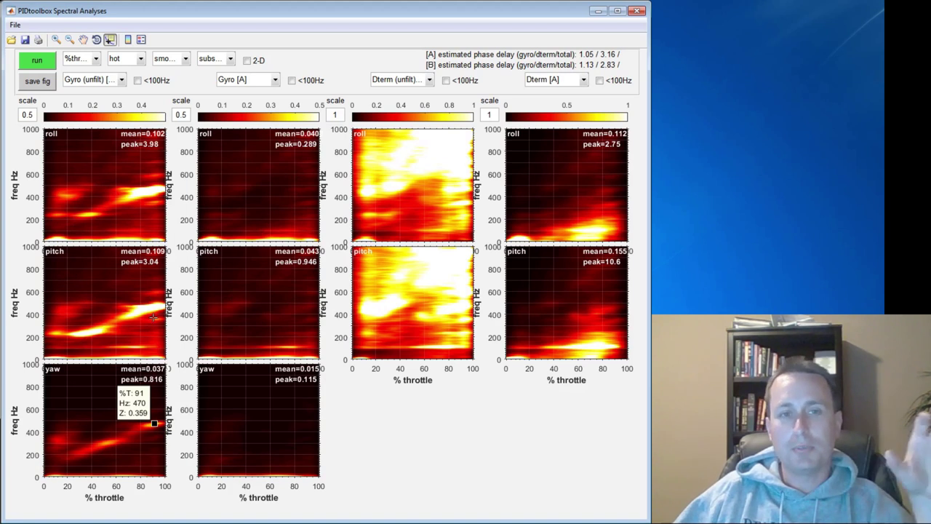
{"action": "left_click", "coordinate": [110, 40]}
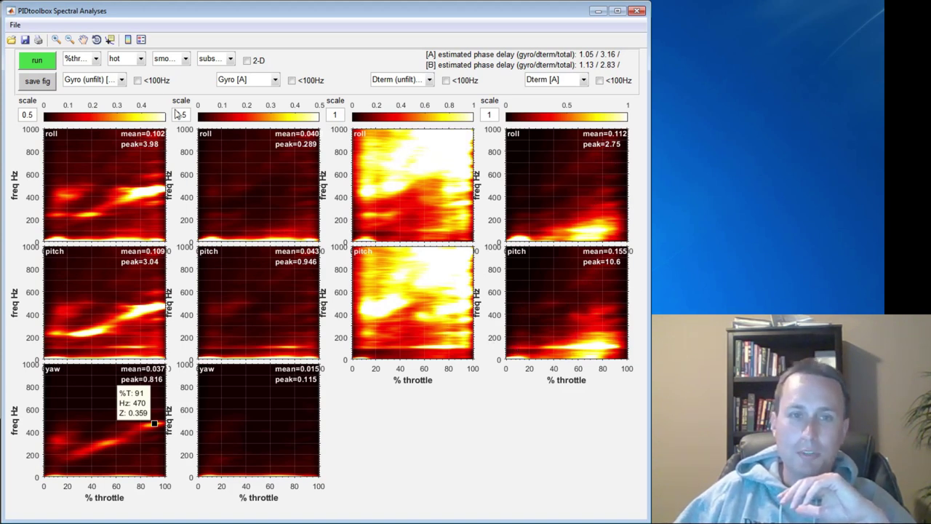
Read D-term pitch noise with data tips at 75, 63, 56, 87, 60 and 40% throttle.
{"action": "left_click", "coordinate": [110, 41]}
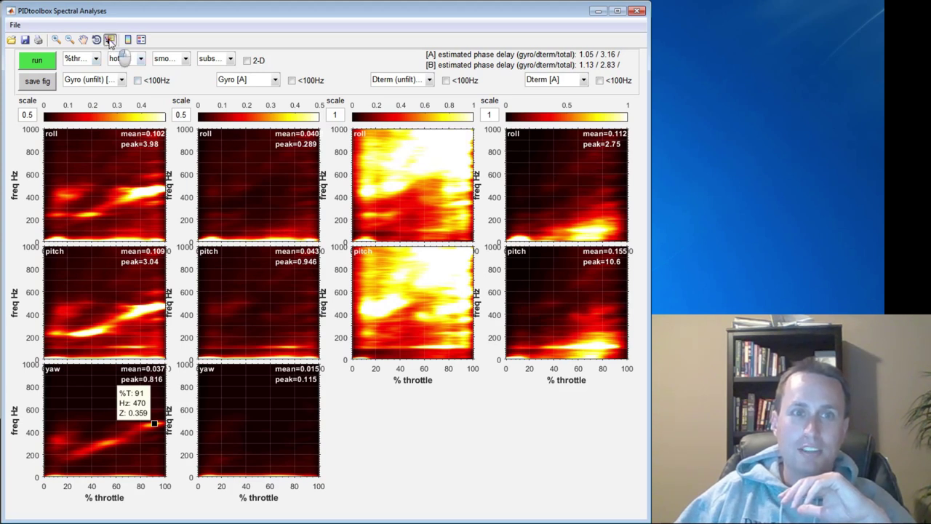
{"action": "left_click", "coordinate": [596, 347]}
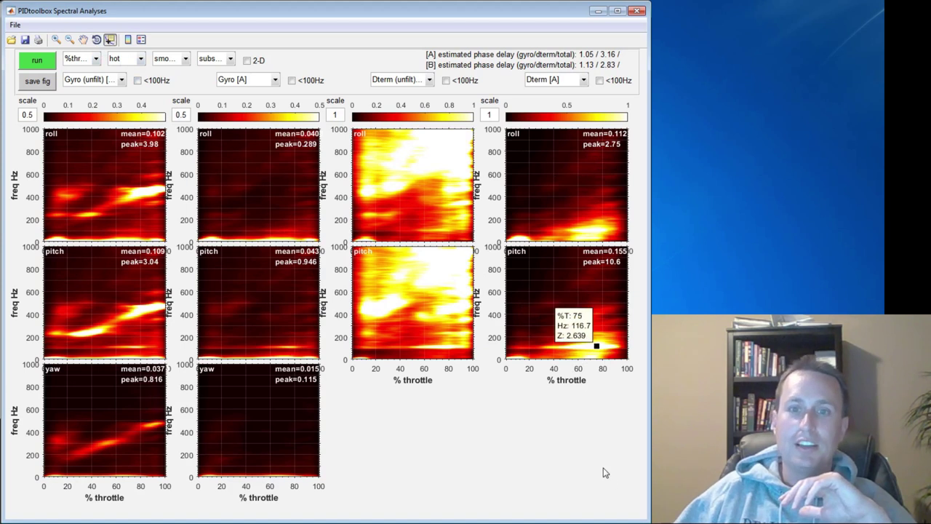
{"action": "left_click", "coordinate": [582, 346]}
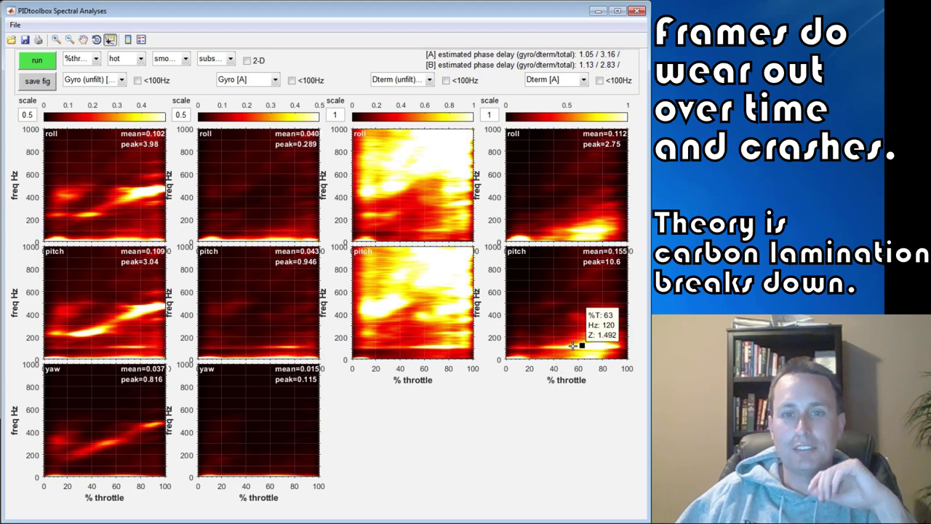
{"action": "left_click", "coordinate": [573, 346]}
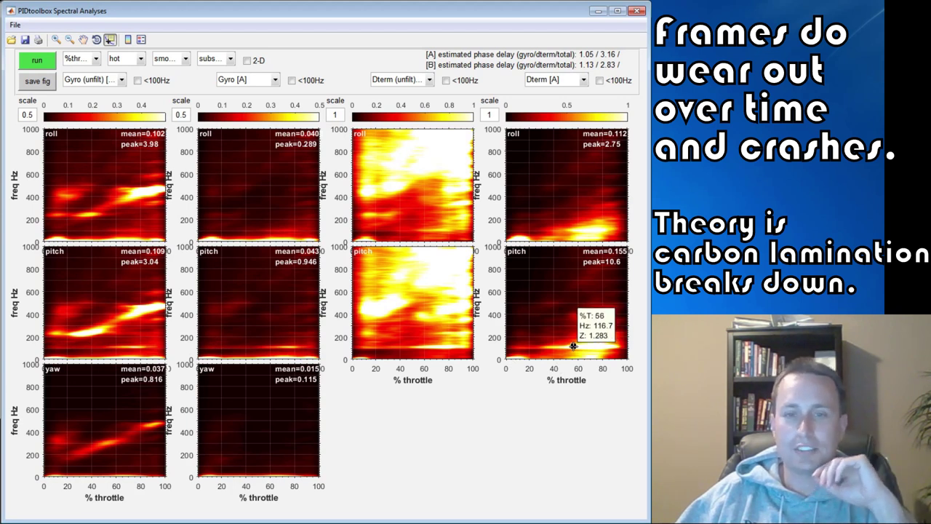
{"action": "left_click", "coordinate": [591, 346]}
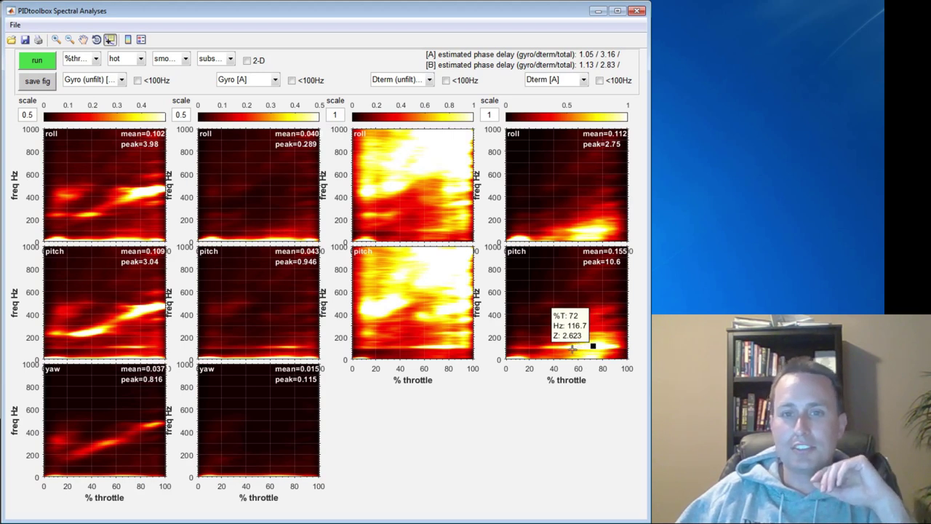
{"action": "left_click", "coordinate": [578, 347]}
{"action": "left_click", "coordinate": [554, 348]}
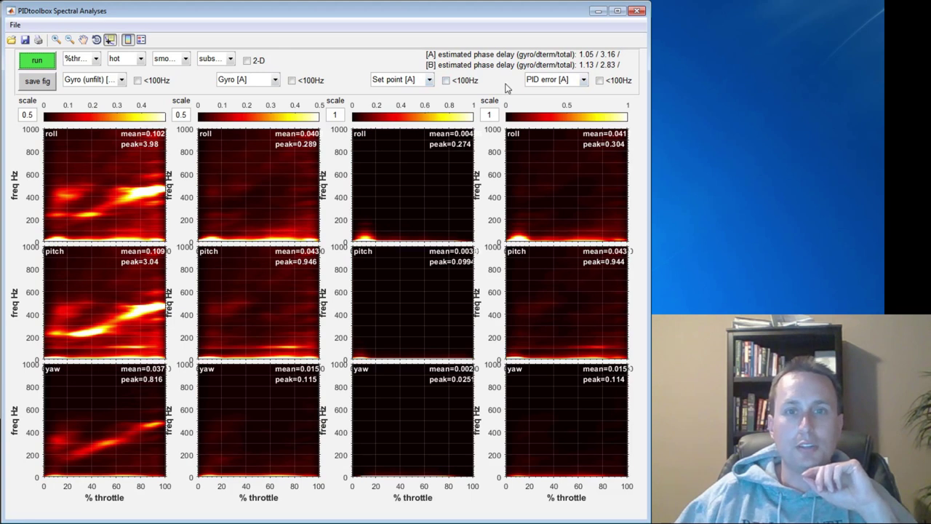
Tick <100Hz for both the Set point [A] and PID error [A] spectrograms.
{"action": "left_click", "coordinate": [465, 80]}
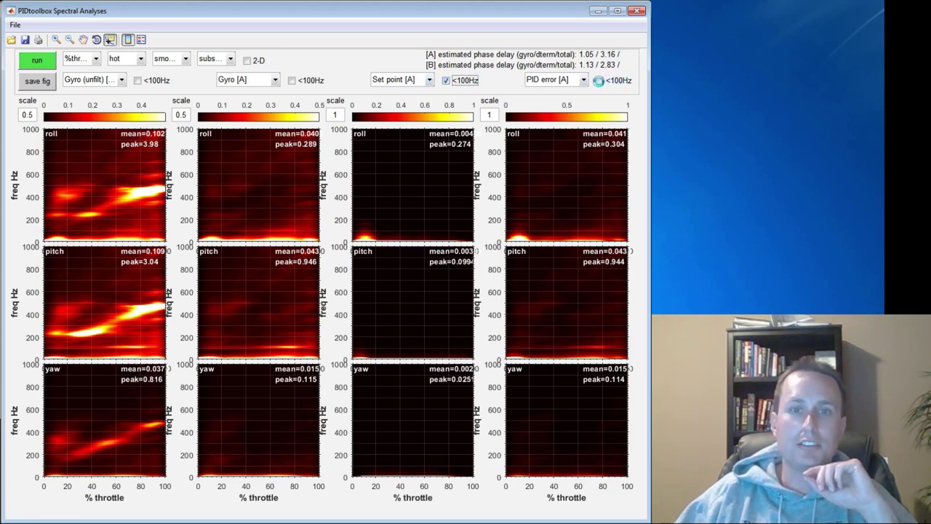
{"action": "left_click", "coordinate": [599, 81]}
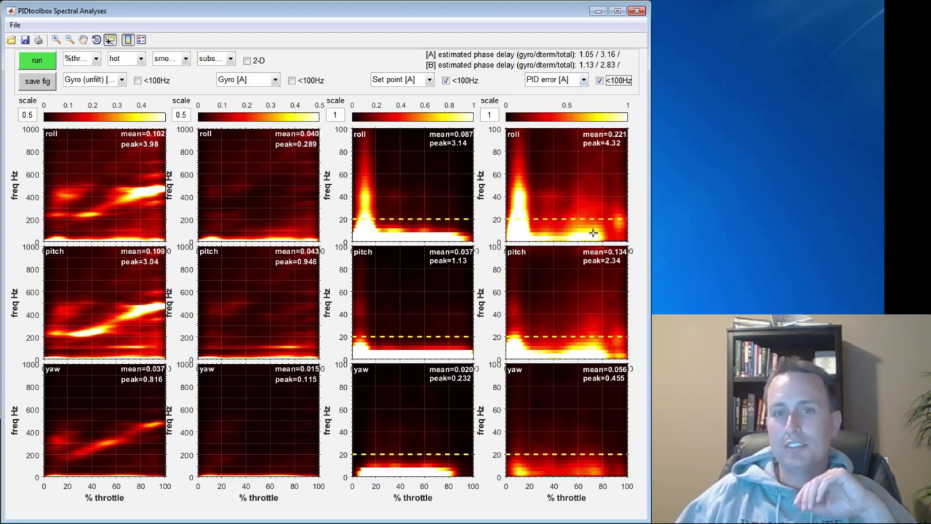
Change the fourth column's colour scale to .5 and apply it.
{"action": "double_click", "coordinate": [489, 114]}
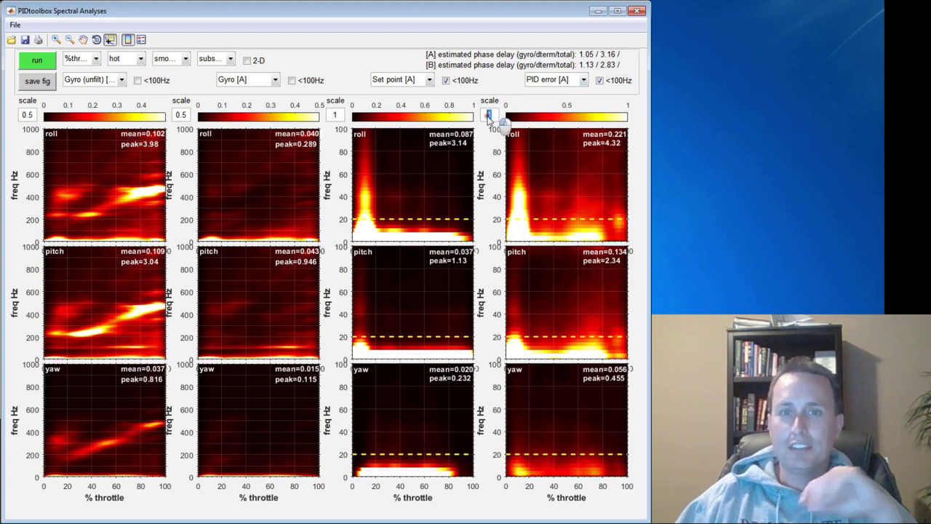
{"action": "type", "text": ".5"}
{"action": "key", "text": "Tab"}
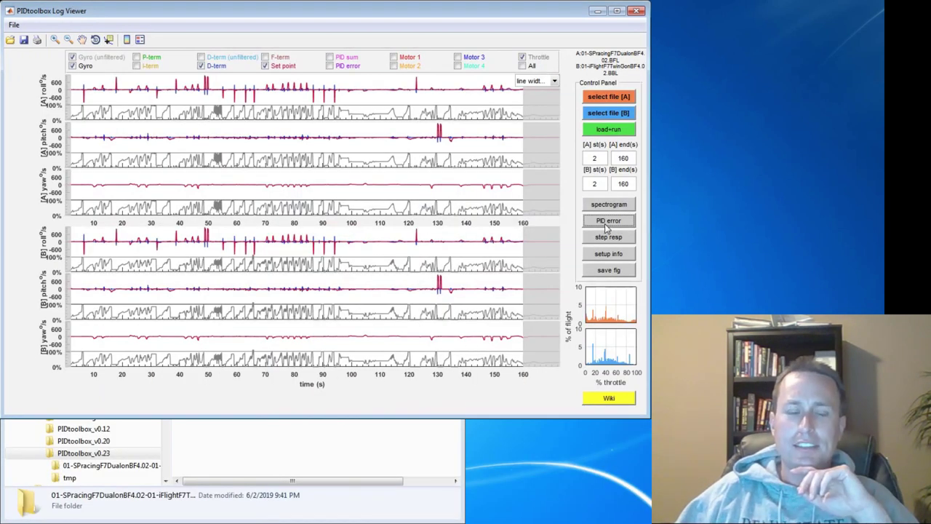
Start the PID error analysis and set log A's time range to 60–85 s.
{"action": "left_click", "coordinate": [607, 221]}
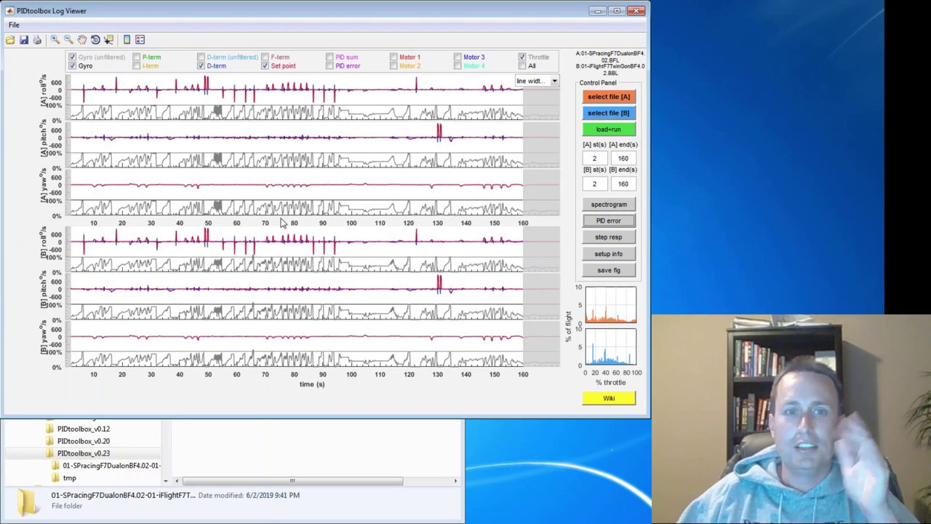
{"action": "double_click", "coordinate": [594, 159]}
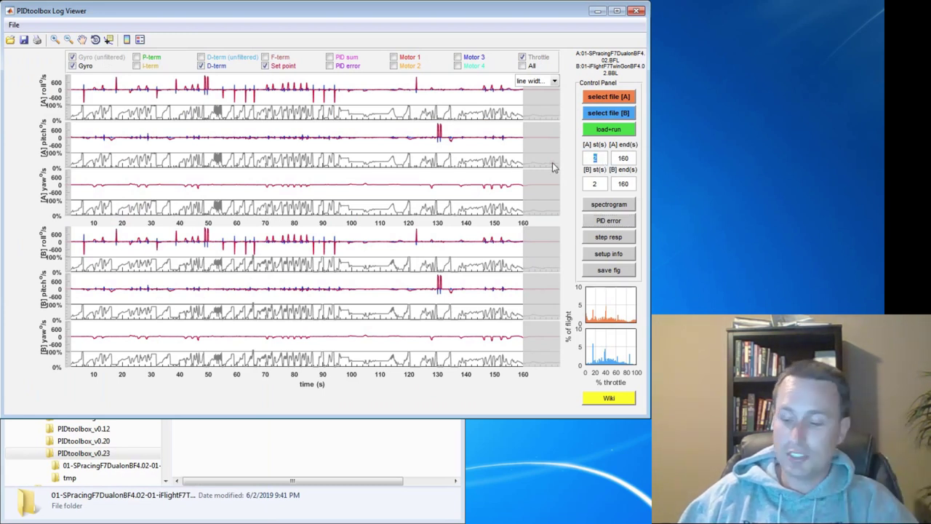
{"action": "type", "text": "60"}
{"action": "key", "text": "Tab"}
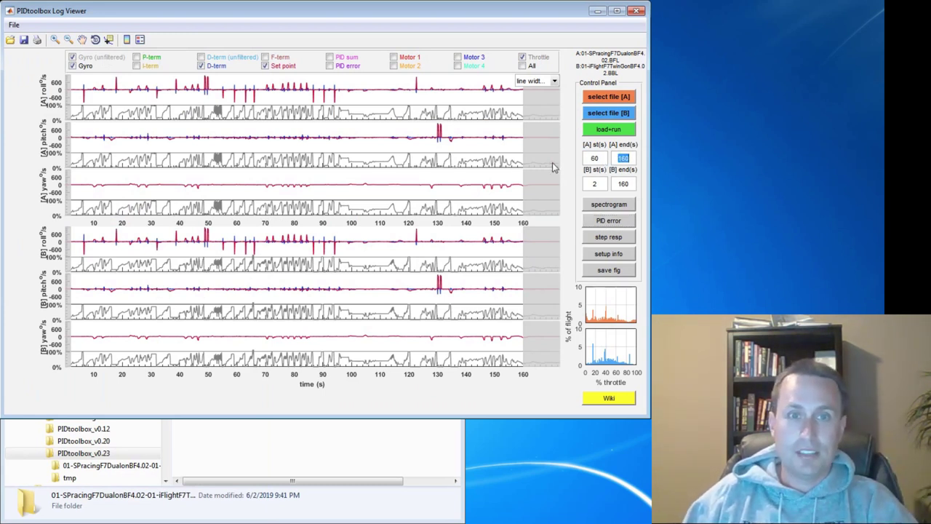
{"action": "type", "text": "85"}
Set log B's time range to 60–85 s as well.
{"action": "key", "text": "Tab"}
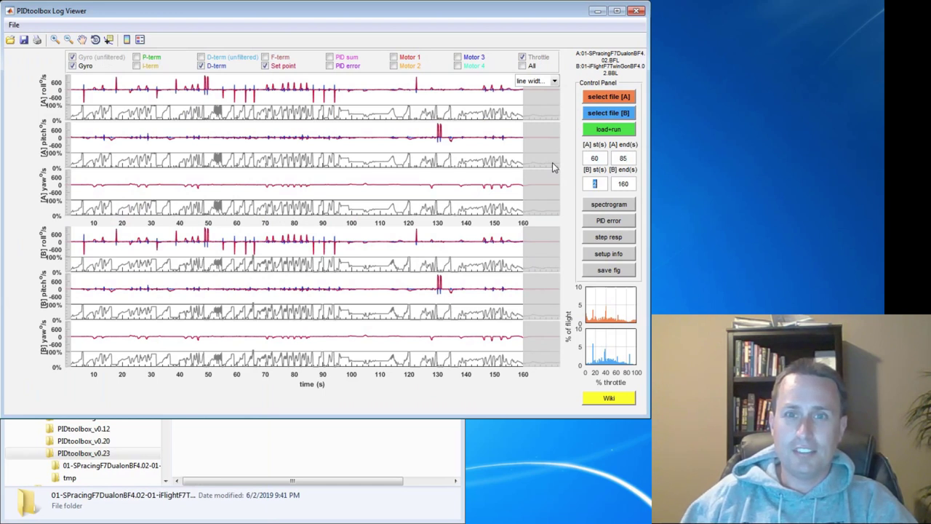
{"action": "type", "text": "60"}
{"action": "key", "text": "Tab"}
{"action": "type", "text": "85"}
{"action": "key", "text": "Tab"}
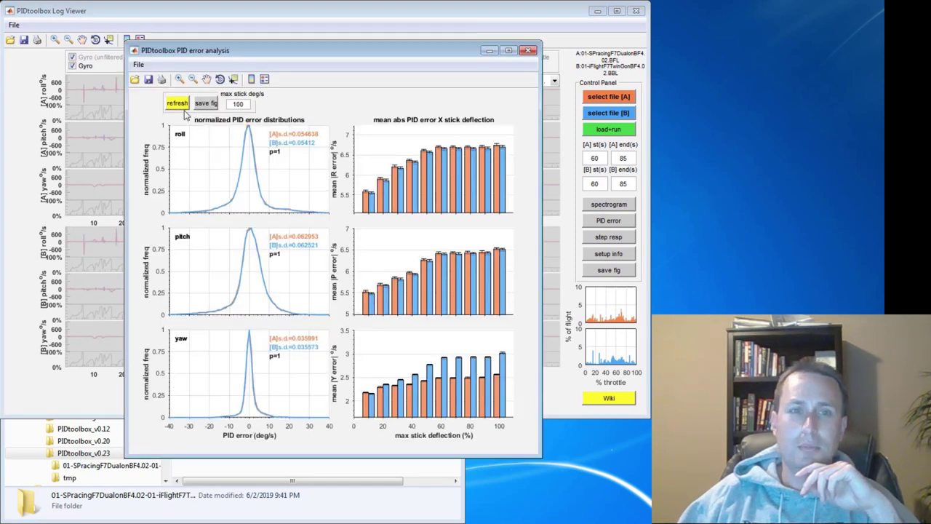
Recompute the PID error analysis for 60–85 s and widen its figure window.
{"action": "left_click", "coordinate": [180, 104]}
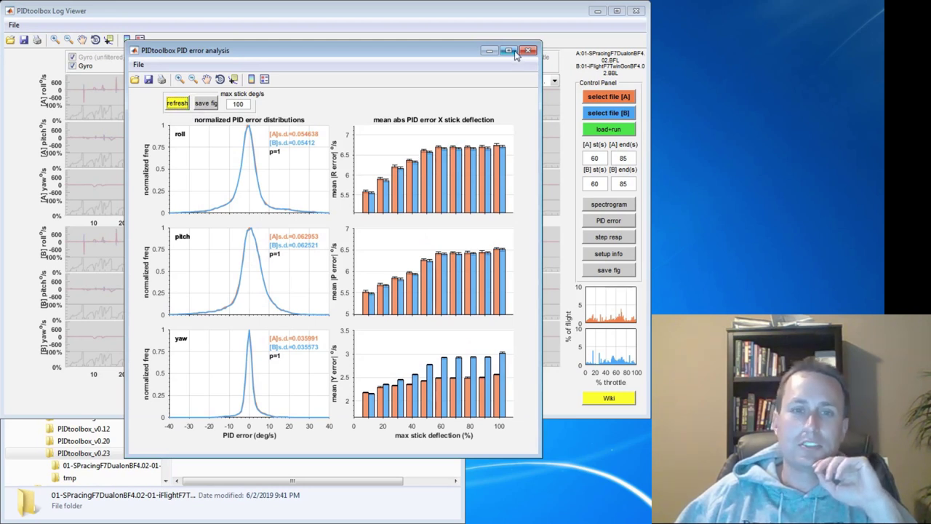
{"action": "left_click_drag", "start_coordinate": [540, 79], "coordinate": [650, 96]}
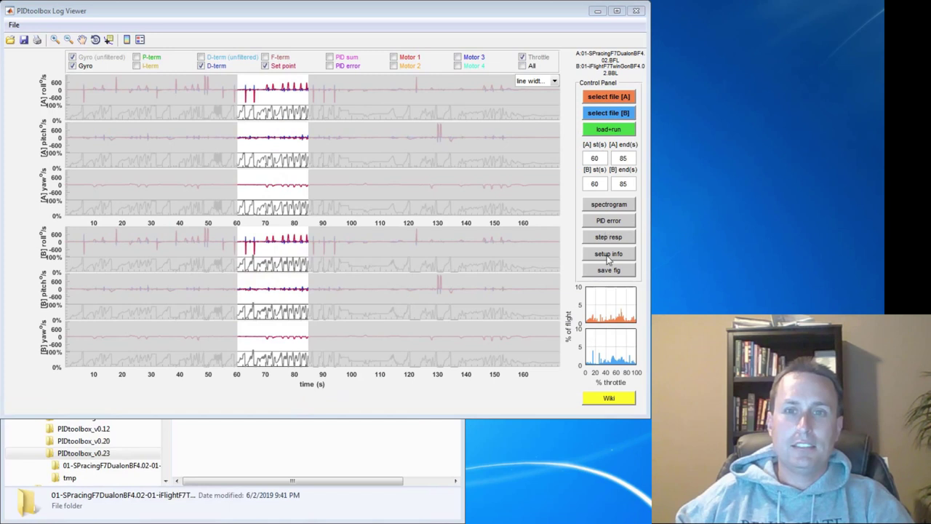
Compute step responses for logs A and B with subsampling set to high.
{"action": "left_click", "coordinate": [610, 241]}
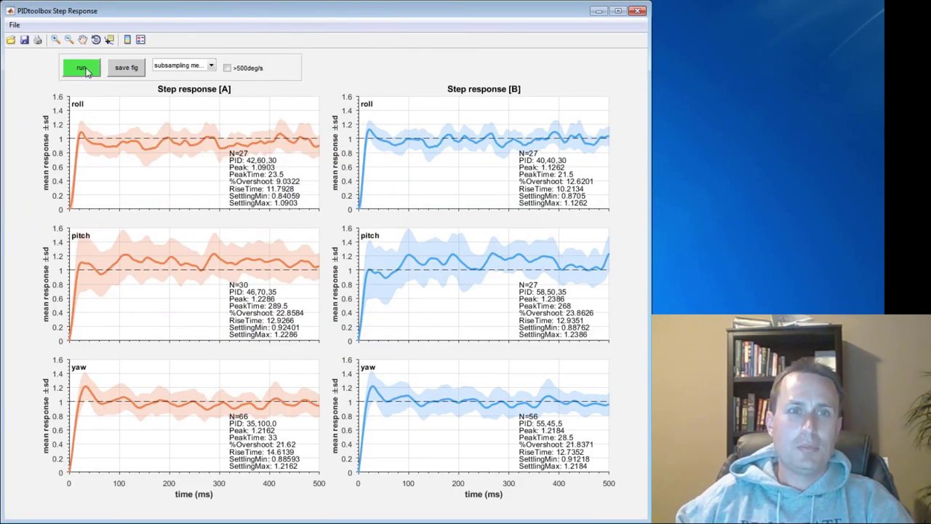
{"action": "left_click", "coordinate": [208, 66]}
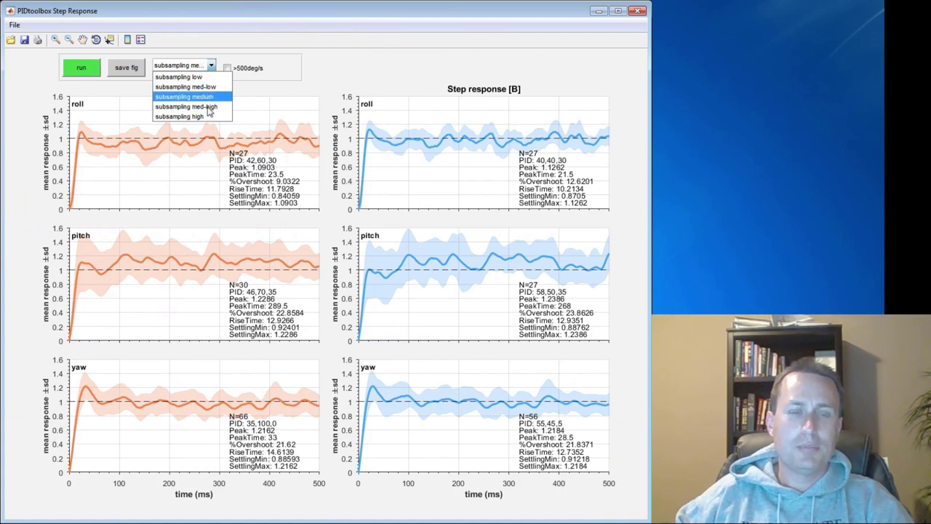
{"action": "left_click", "coordinate": [313, 80]}
{"action": "left_click", "coordinate": [196, 67]}
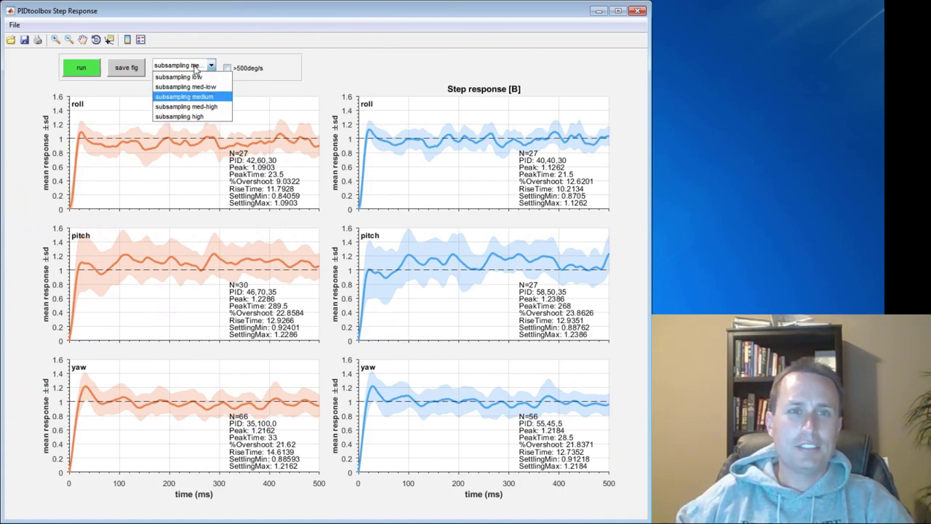
{"action": "left_click", "coordinate": [174, 116]}
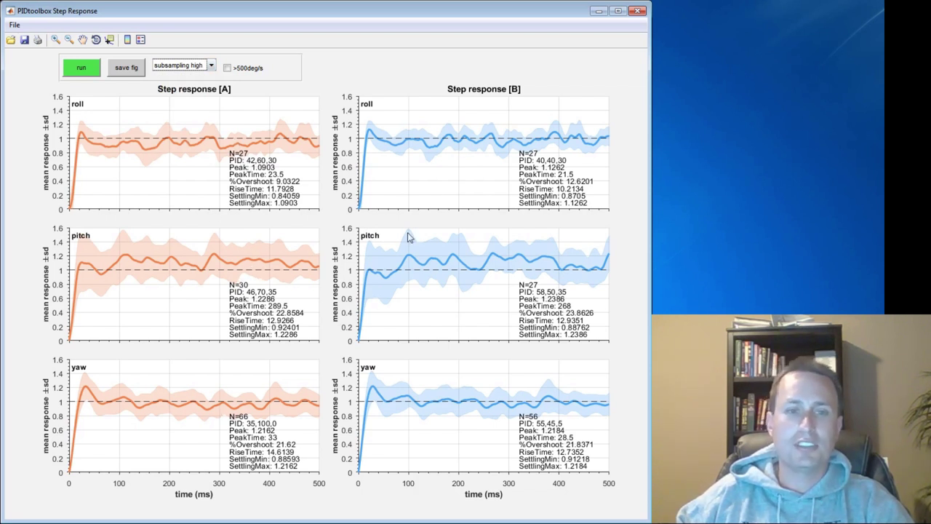
{"action": "left_click", "coordinate": [82, 69]}
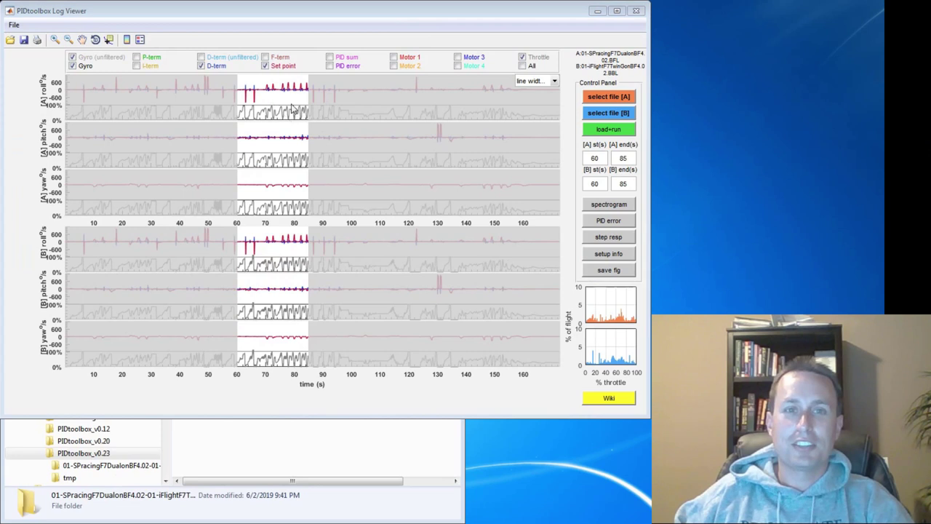
Close the old Step Response figure and launch a fresh step response analysis.
{"action": "left_click", "coordinate": [598, 159]}
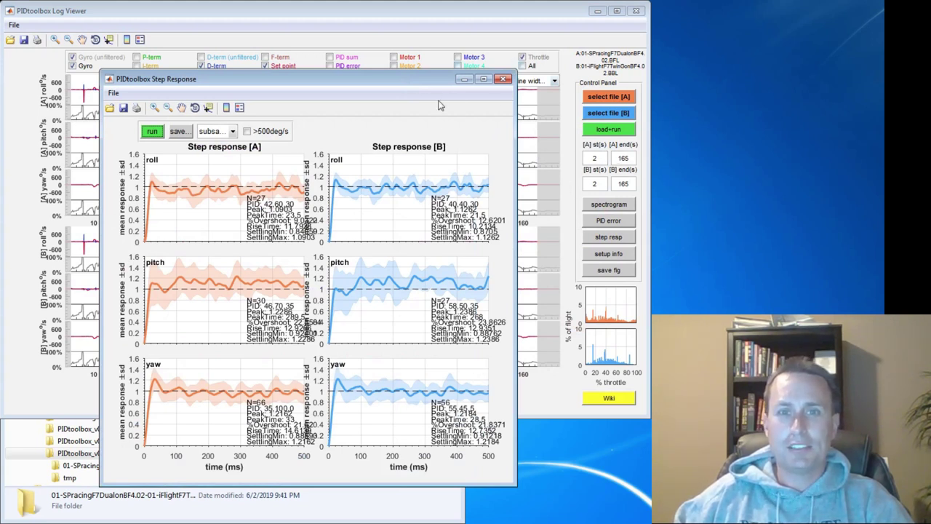
{"action": "left_click", "coordinate": [503, 79]}
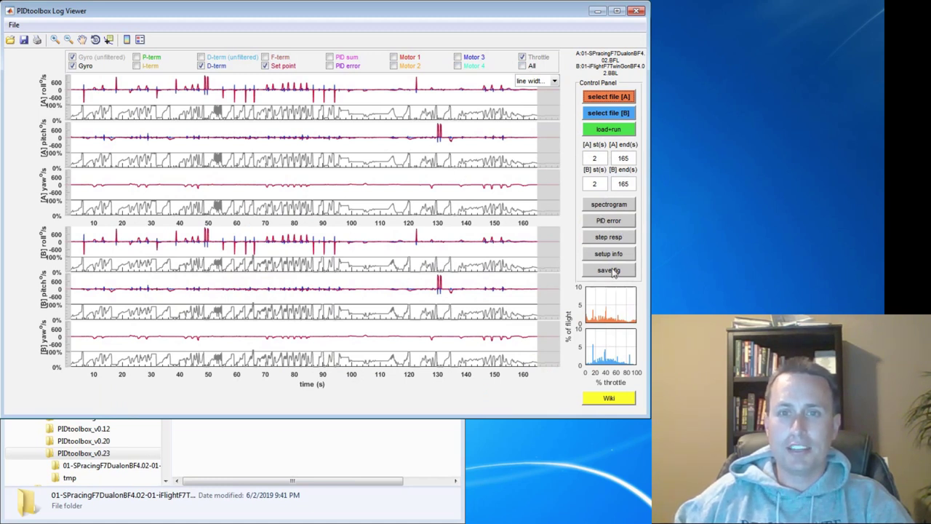
{"action": "left_click", "coordinate": [609, 237]}
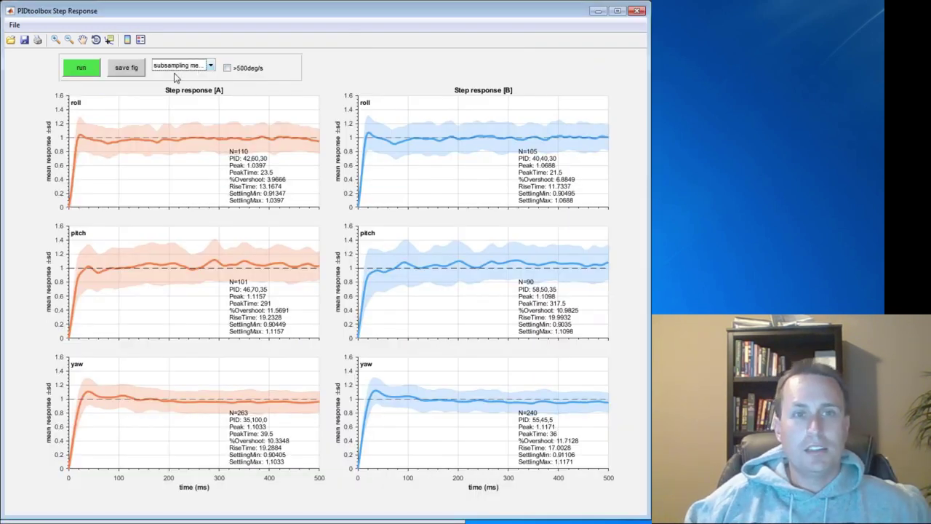
Rerun the step responses with 'subsampling high' selected.
{"action": "left_click", "coordinate": [182, 66]}
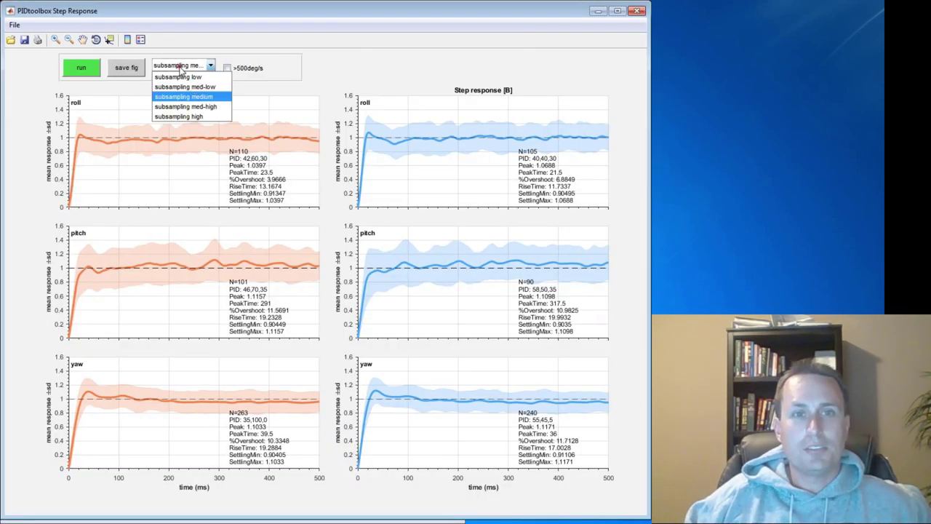
{"action": "left_click", "coordinate": [195, 117]}
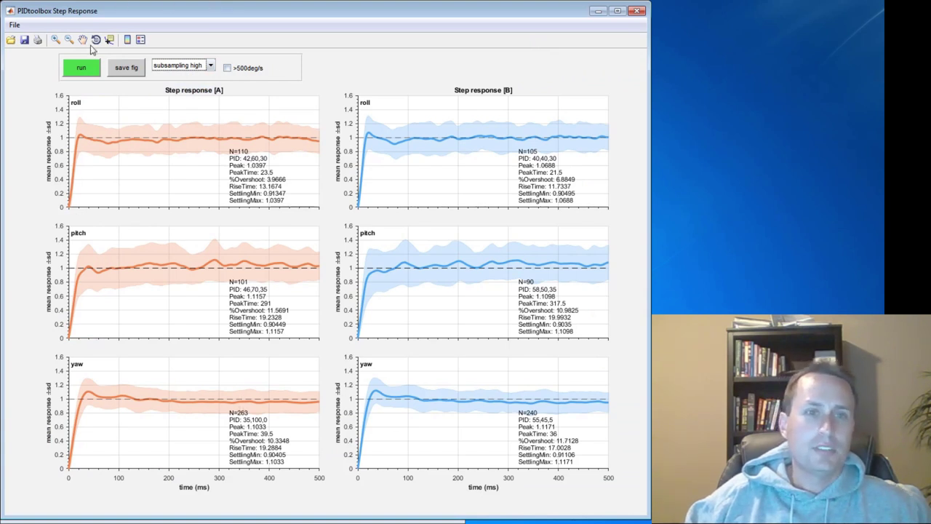
{"action": "left_click", "coordinate": [82, 66]}
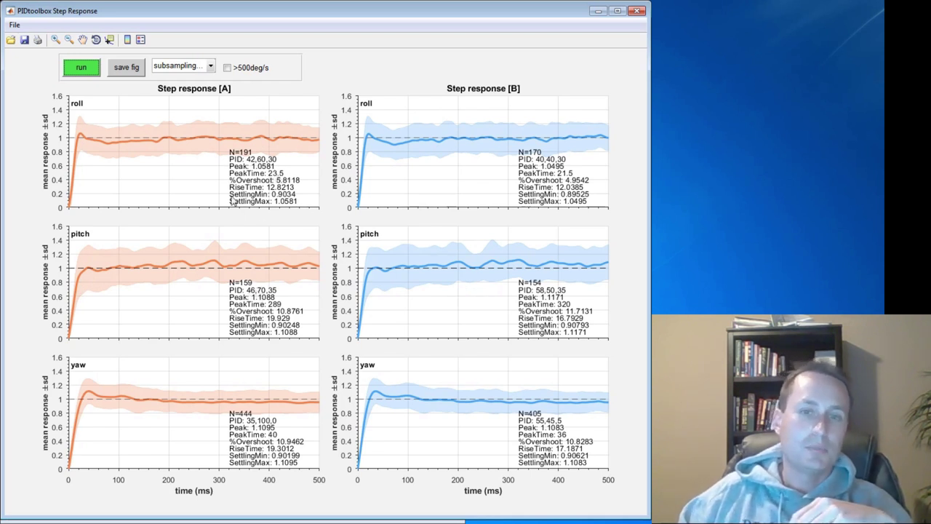
Switch from MATLAB to the PIDtoolbox GitHub wiki in Firefox.
{"action": "key", "text": "alt+Tab"}
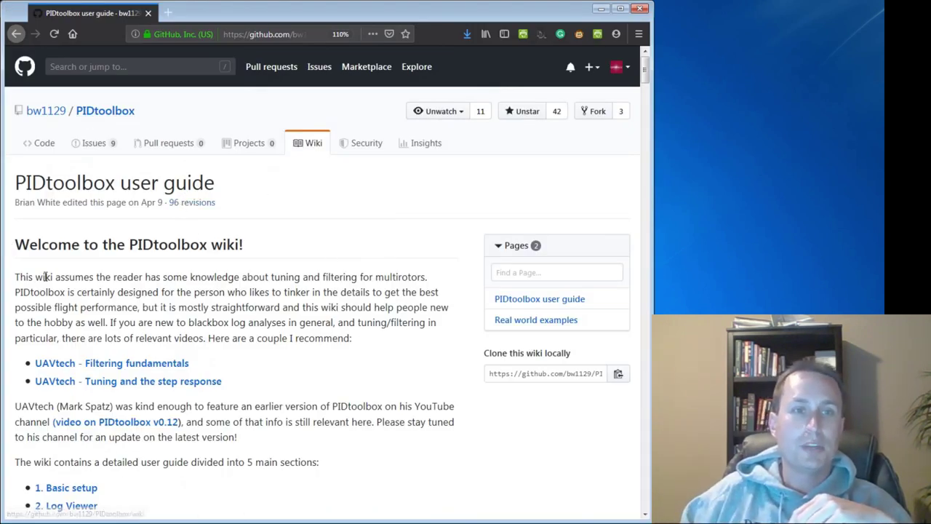
{"action": "scroll", "coordinate": [240, 244], "scroll_direction": "down", "scroll_amount": 3}
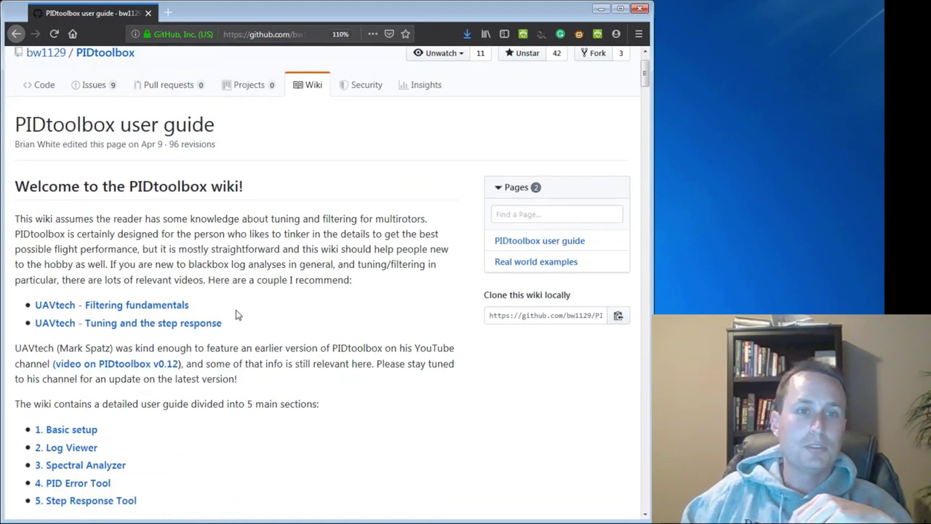
{"action": "scroll", "coordinate": [104, 430], "scroll_direction": "down", "scroll_amount": 2}
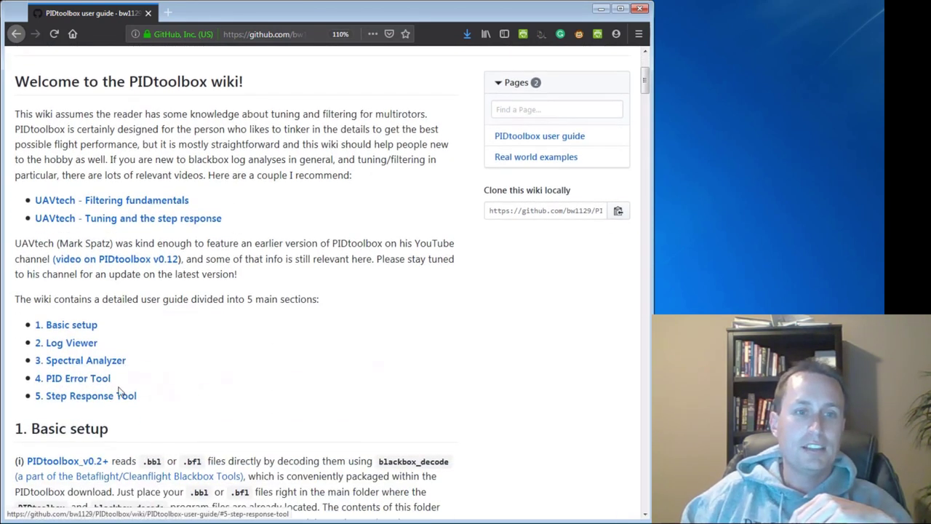
{"action": "left_click", "coordinate": [75, 352]}
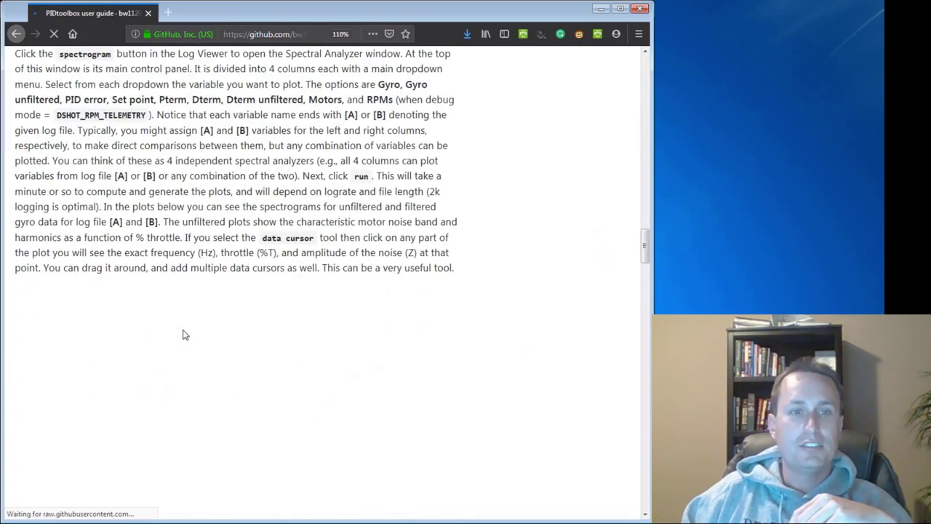
{"action": "scroll", "coordinate": [247, 275], "scroll_direction": "down", "scroll_amount": 5}
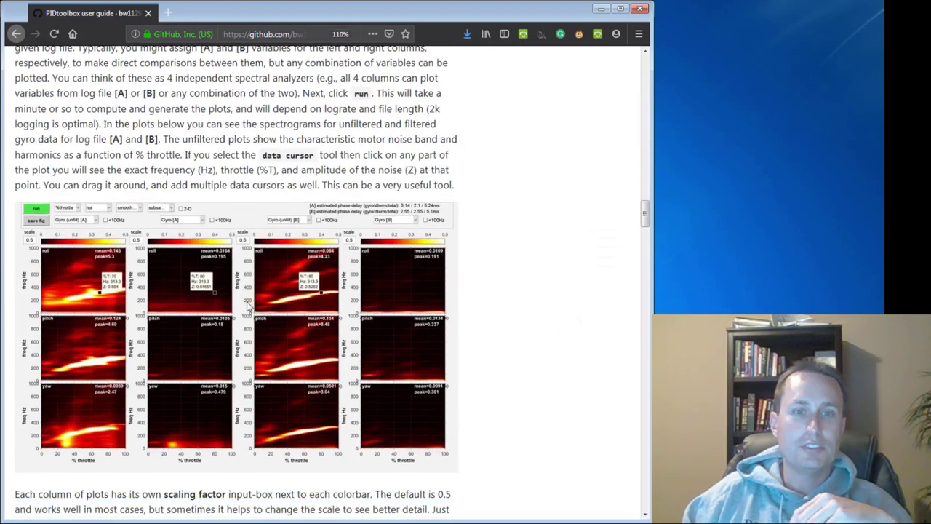
{"action": "scroll", "coordinate": [176, 317], "scroll_direction": "down", "scroll_amount": 3}
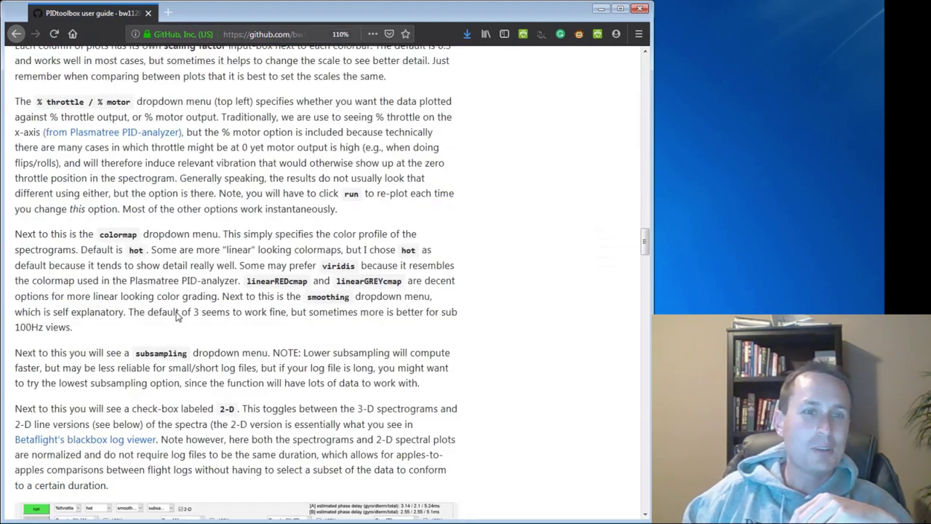
{"action": "scroll", "coordinate": [176, 316], "scroll_direction": "down", "scroll_amount": 5}
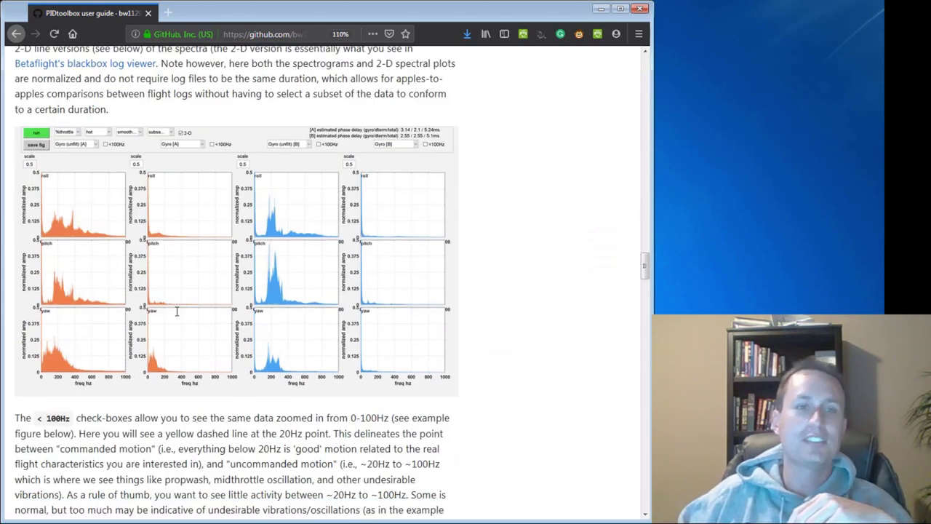
{"action": "scroll", "coordinate": [176, 311], "scroll_direction": "down", "scroll_amount": 3}
{"action": "scroll", "coordinate": [176, 312], "scroll_direction": "down", "scroll_amount": 9}
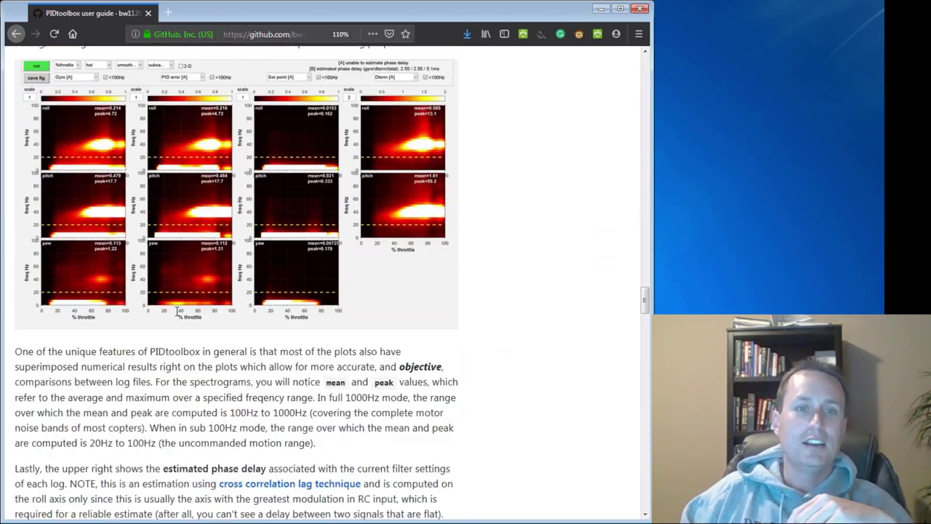
{"action": "scroll", "coordinate": [176, 311], "scroll_direction": "down", "scroll_amount": 3}
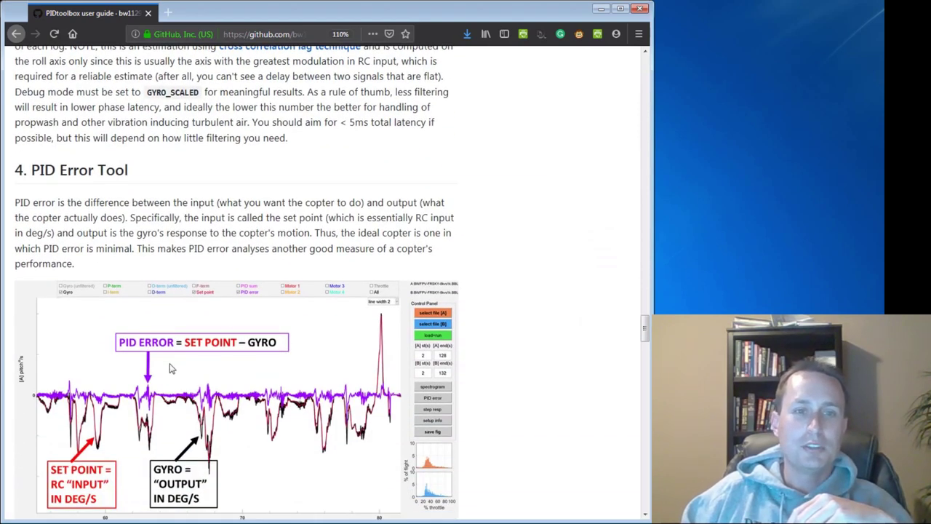
{"action": "scroll", "coordinate": [170, 369], "scroll_direction": "down", "scroll_amount": 9}
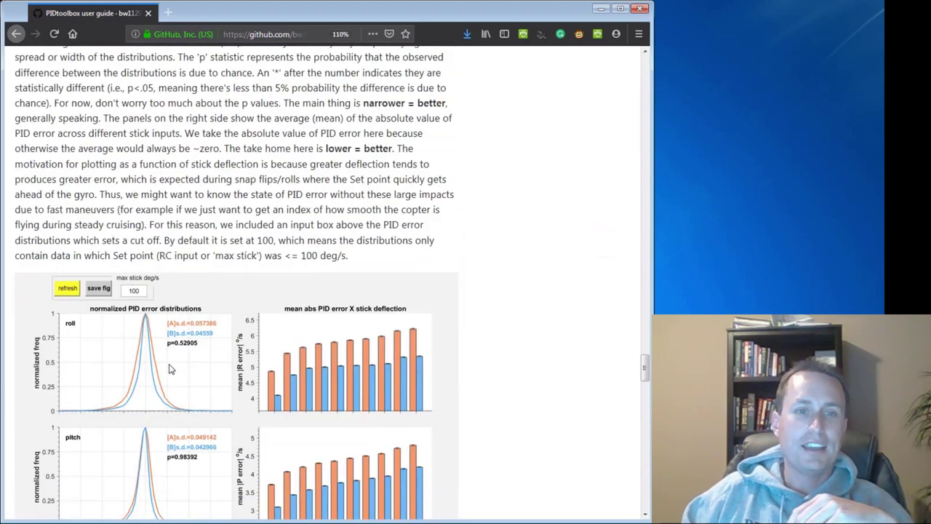
{"action": "scroll", "coordinate": [170, 369], "scroll_direction": "down", "scroll_amount": 12}
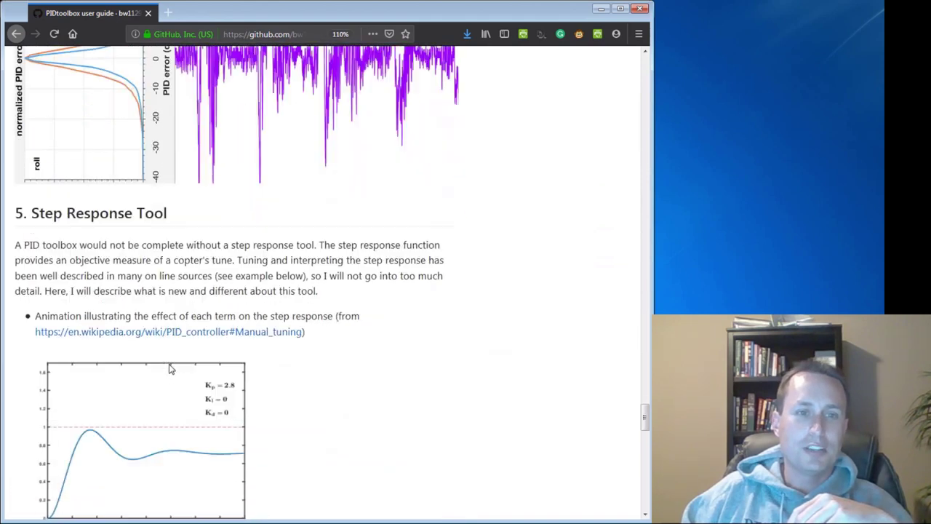
{"action": "scroll", "coordinate": [170, 369], "scroll_direction": "down", "scroll_amount": 5}
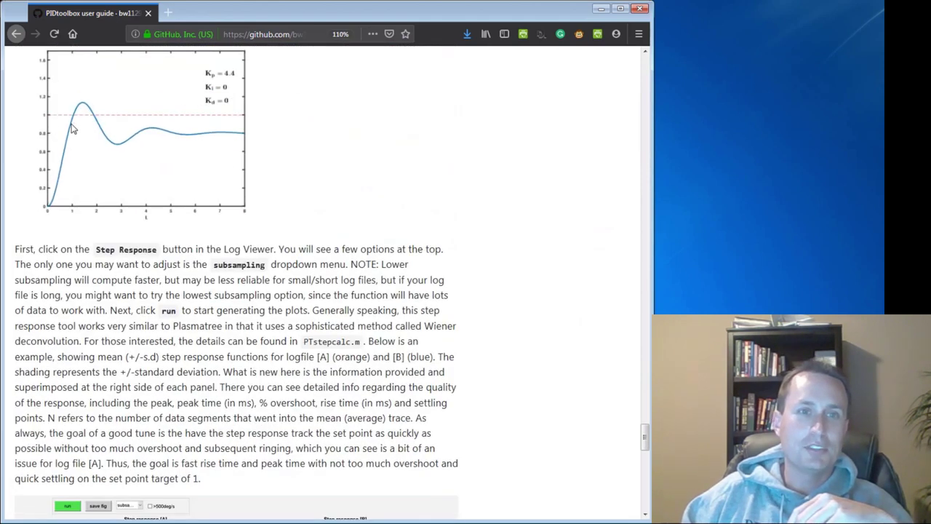
{"action": "scroll", "coordinate": [147, 183], "scroll_direction": "up", "scroll_amount": 2}
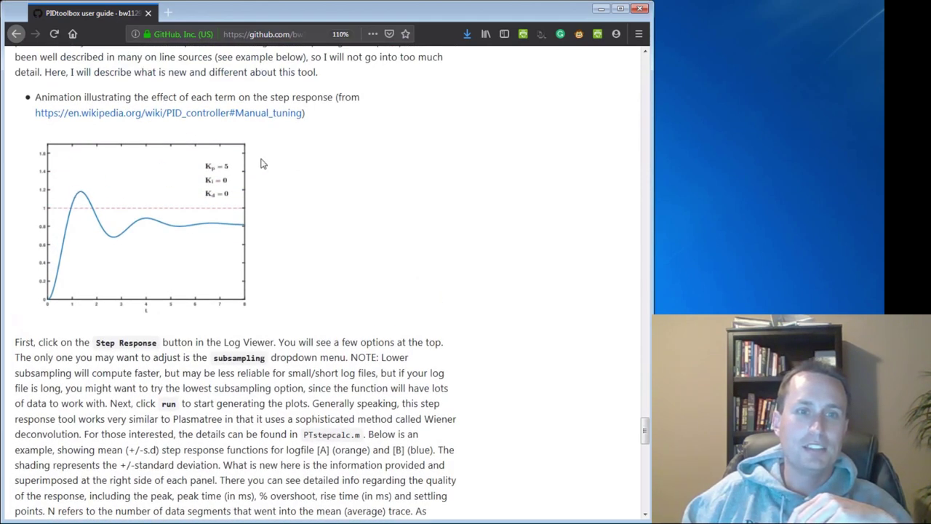
{"action": "scroll", "coordinate": [212, 269], "scroll_direction": "down", "scroll_amount": 6}
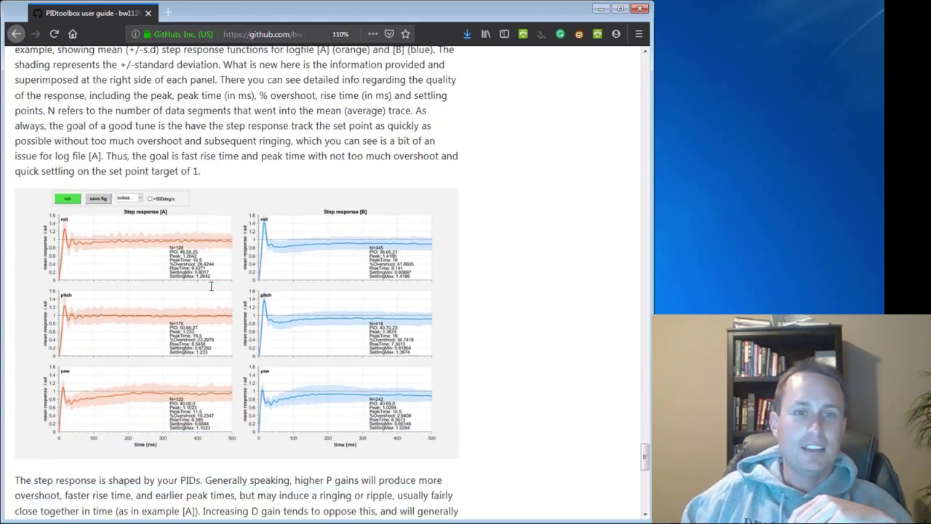
{"action": "scroll", "coordinate": [211, 286], "scroll_direction": "down", "scroll_amount": 3}
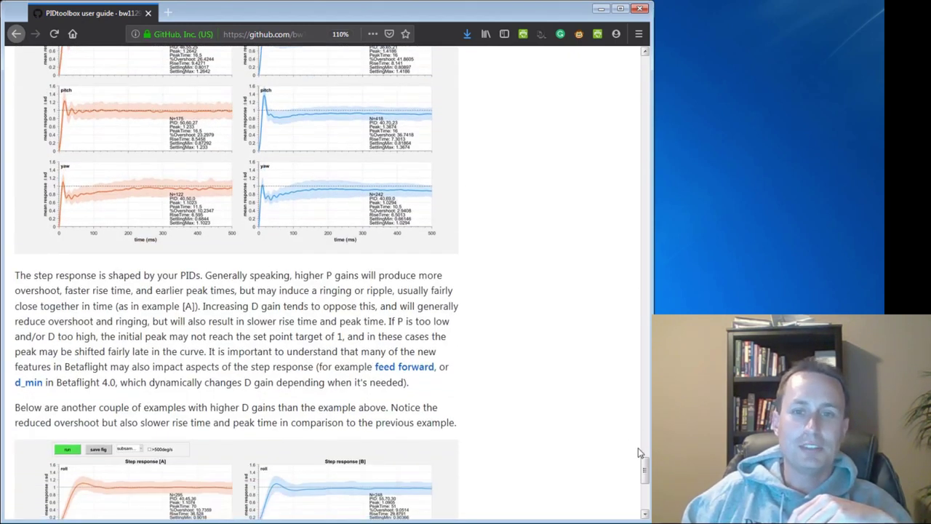
{"action": "left_click_drag", "start_coordinate": [645, 473], "coordinate": [705, 55]}
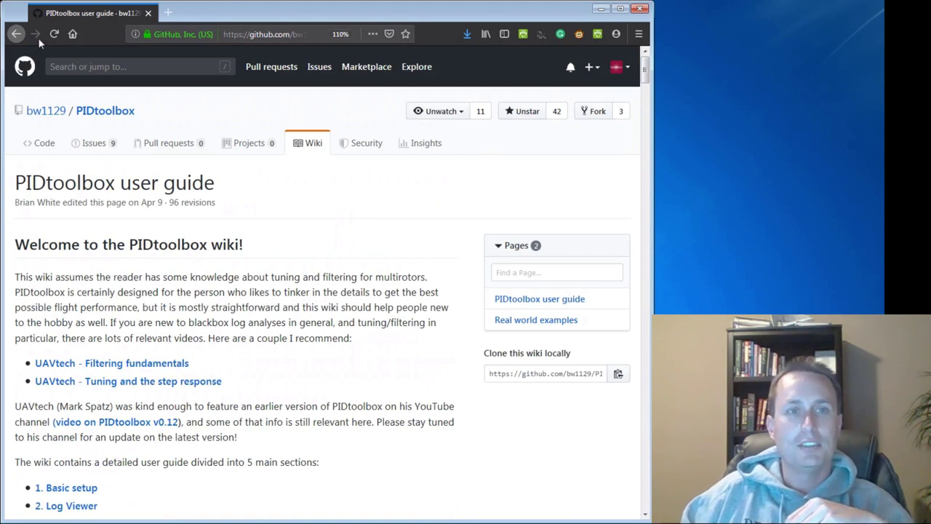
Open the 'Real world examples' page of the PIDtoolbox wiki.
{"action": "left_click", "coordinate": [305, 144]}
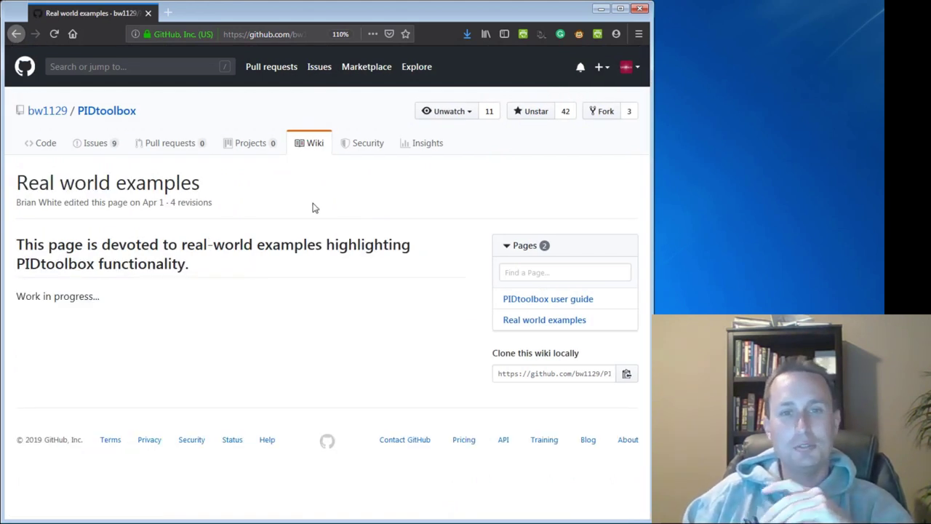